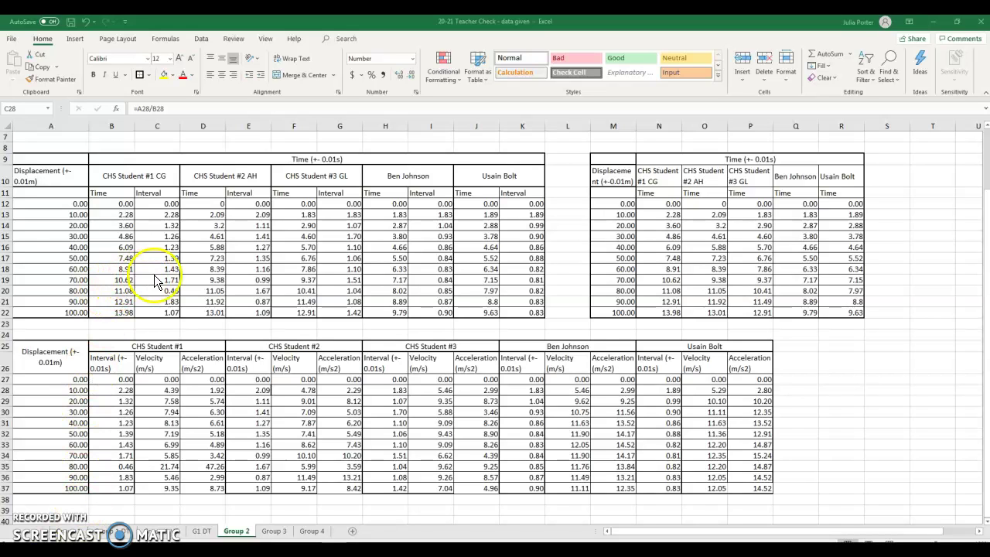
Insert an empty Scatter with Straight Lines and Markers chart on the Group 2 sheet.
scroll(154, 274, up, 2)
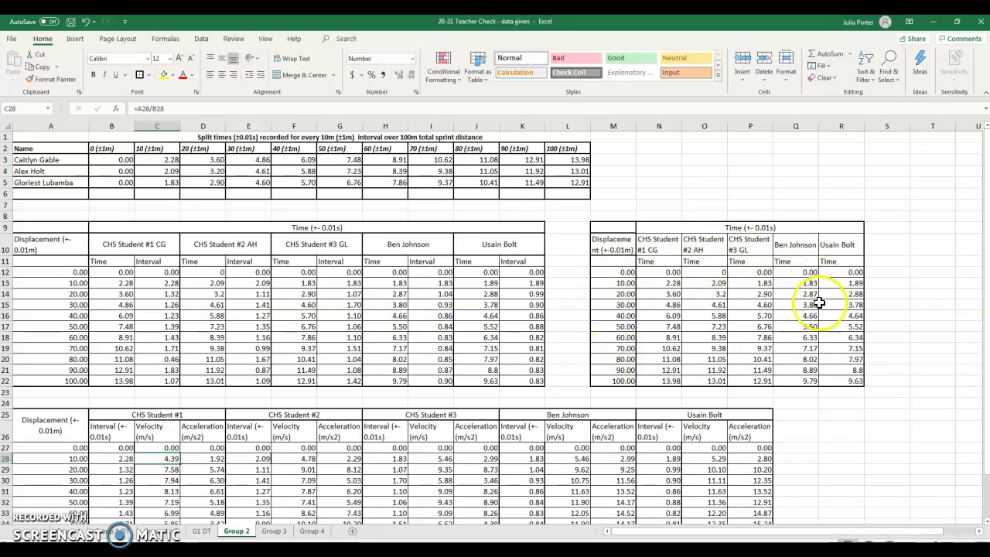
mouse_move(597, 224)
mouse_down()
mouse_move(734, 258)
mouse_move(770, 383)
mouse_up()
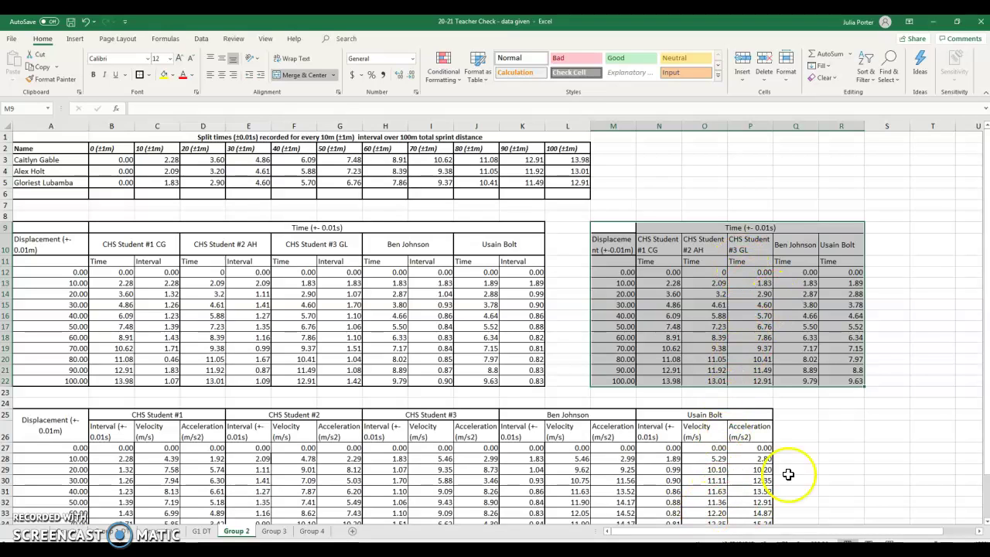
click(832, 402)
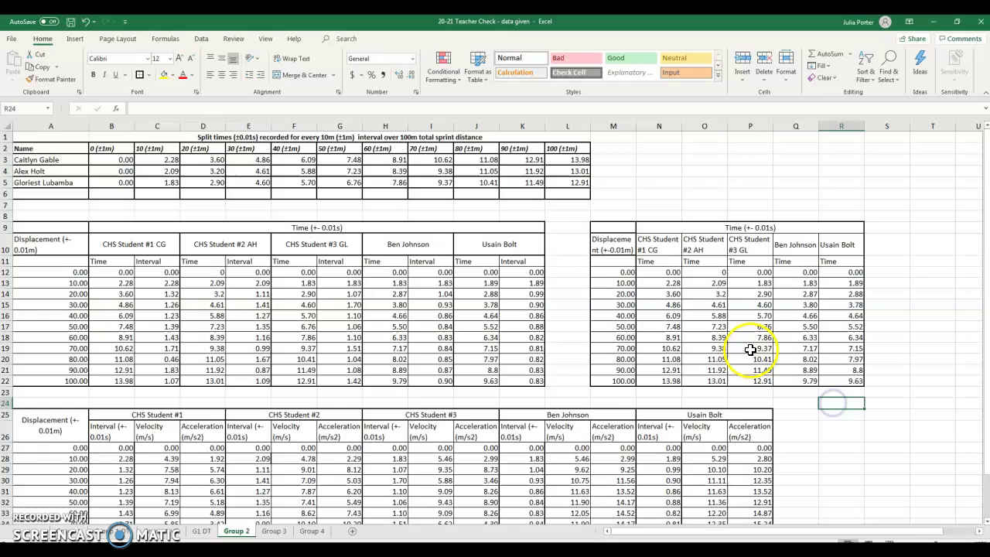
drag(623, 534, 697, 532)
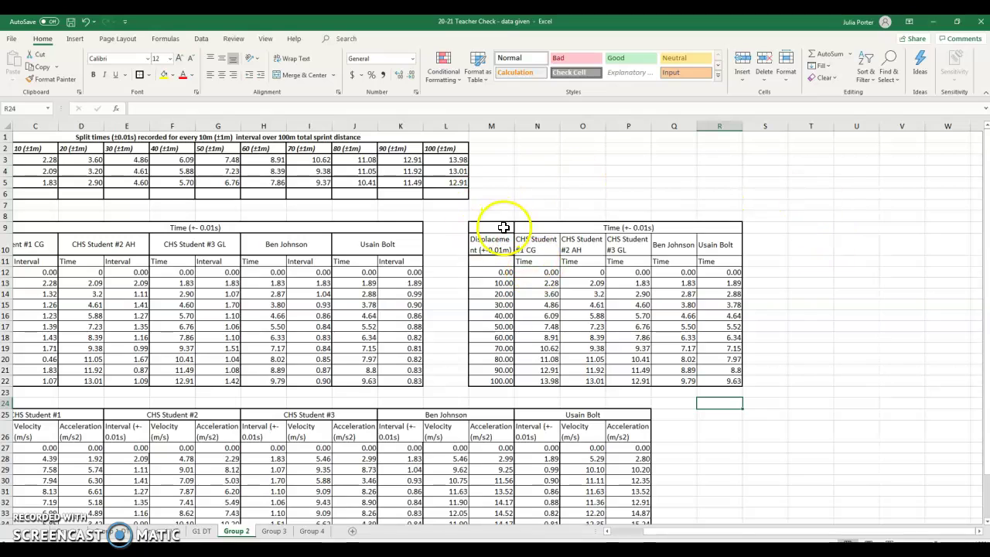
click(74, 42)
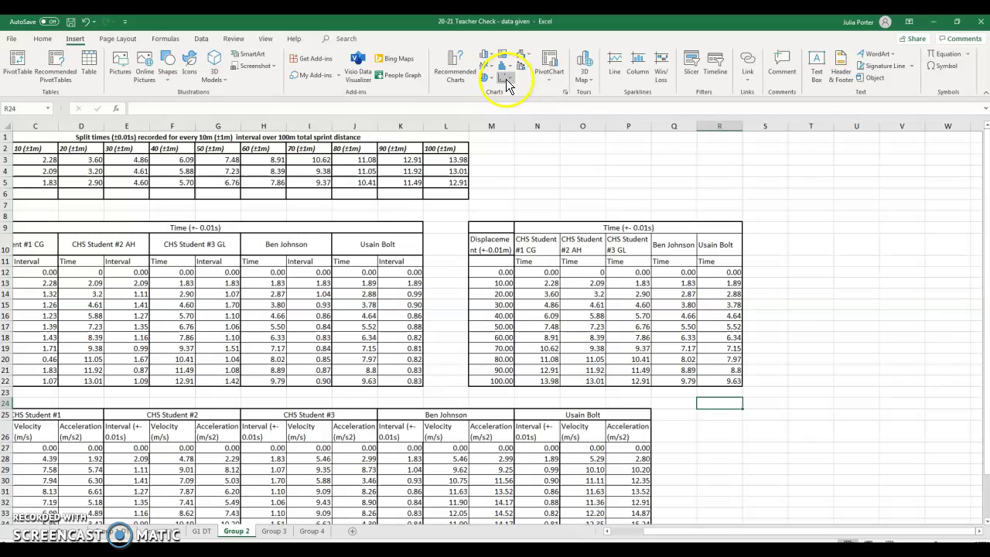
click(509, 82)
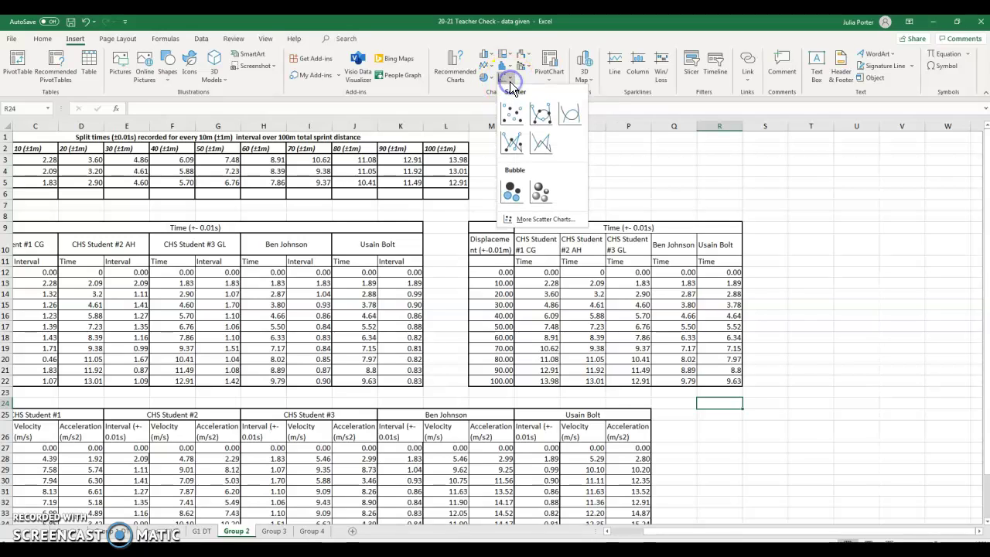
click(513, 145)
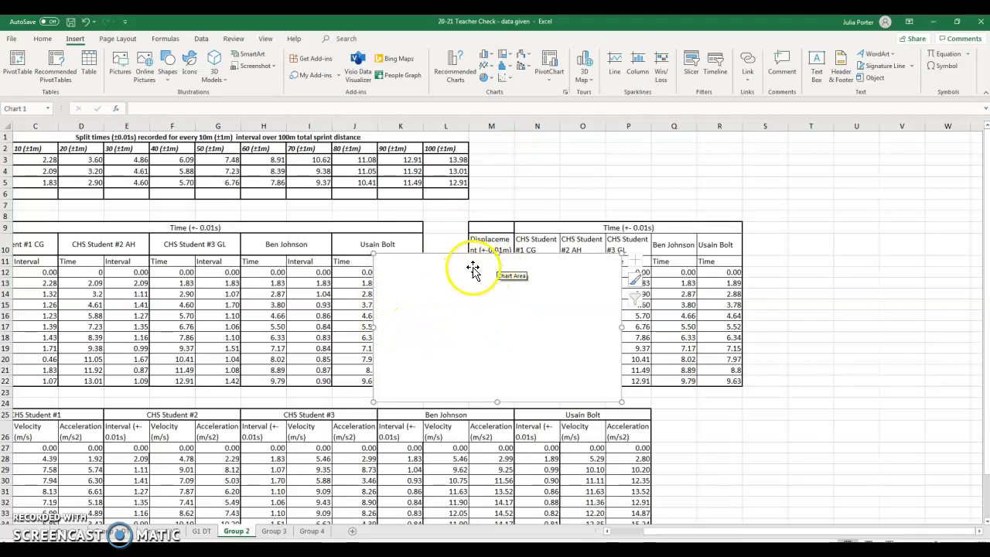
Move the empty chart off the data so it sits beside the right-hand displacement-time table.
drag(470, 269, 843, 156)
click(715, 533)
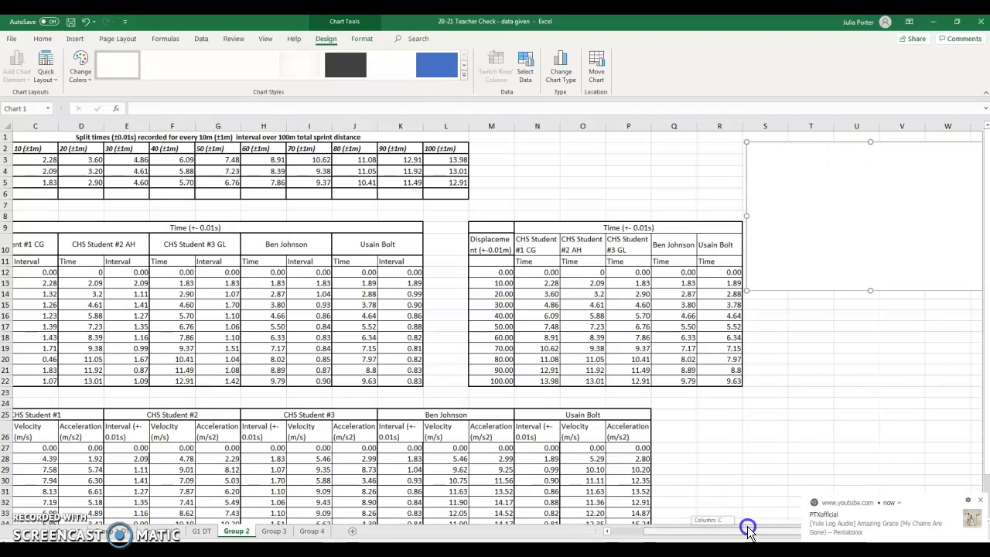
drag(808, 205, 652, 205)
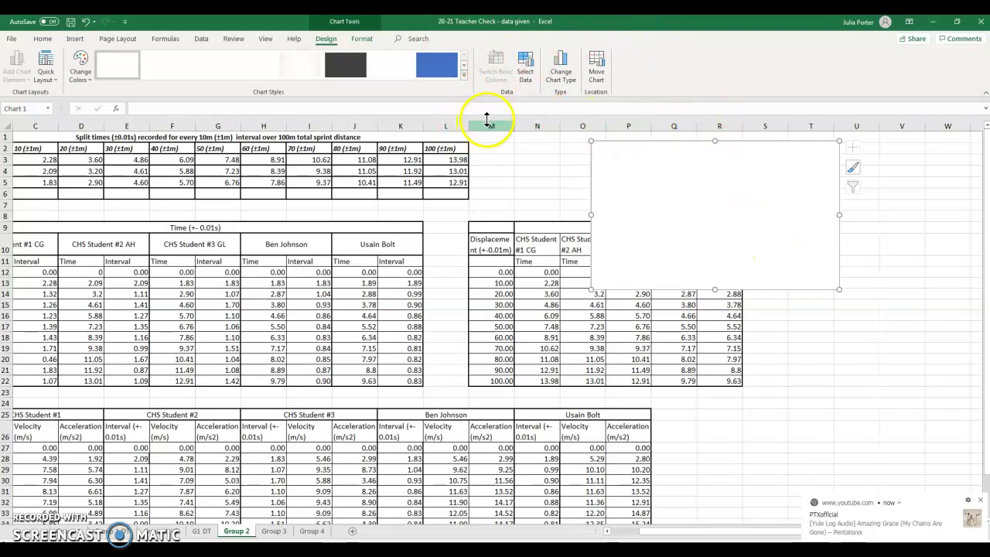
Add a series named from N10 (CHS Student #1 CG) with X values N12:N22 and Y values M12:M22.
click(526, 75)
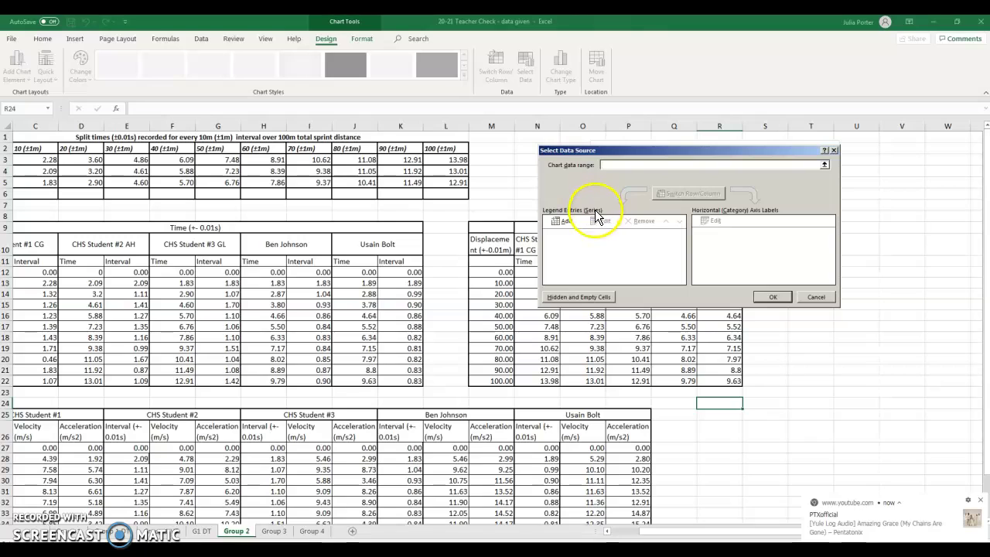
drag(640, 158, 722, 105)
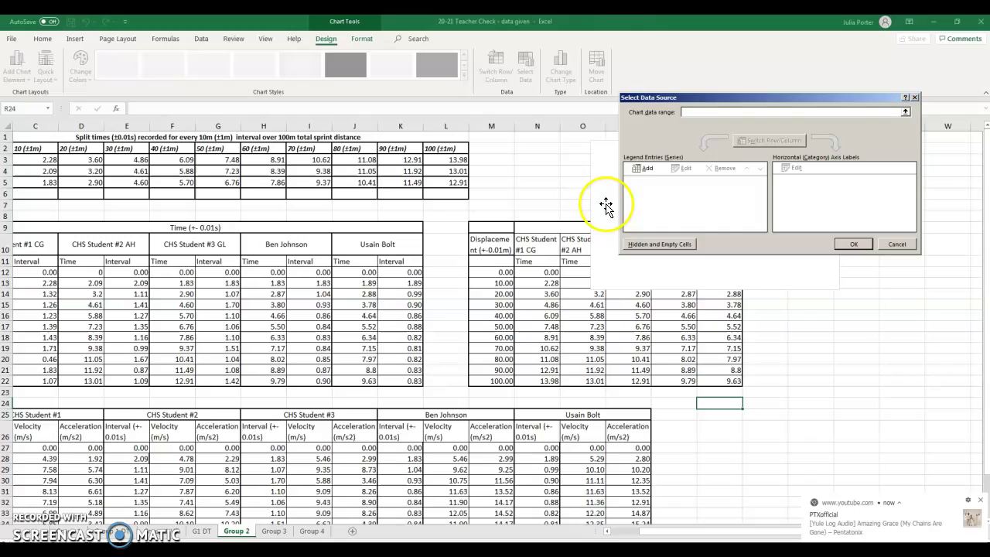
click(647, 170)
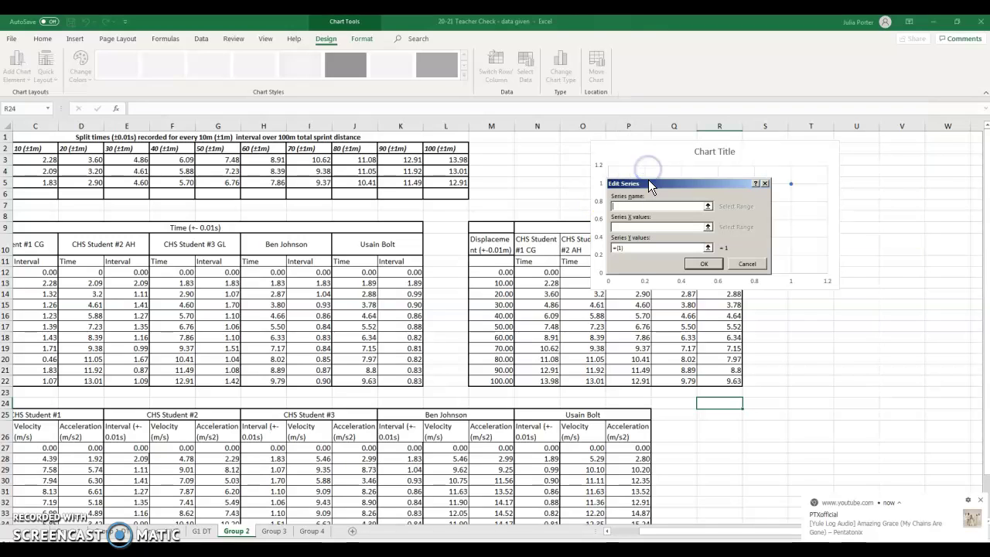
click(536, 246)
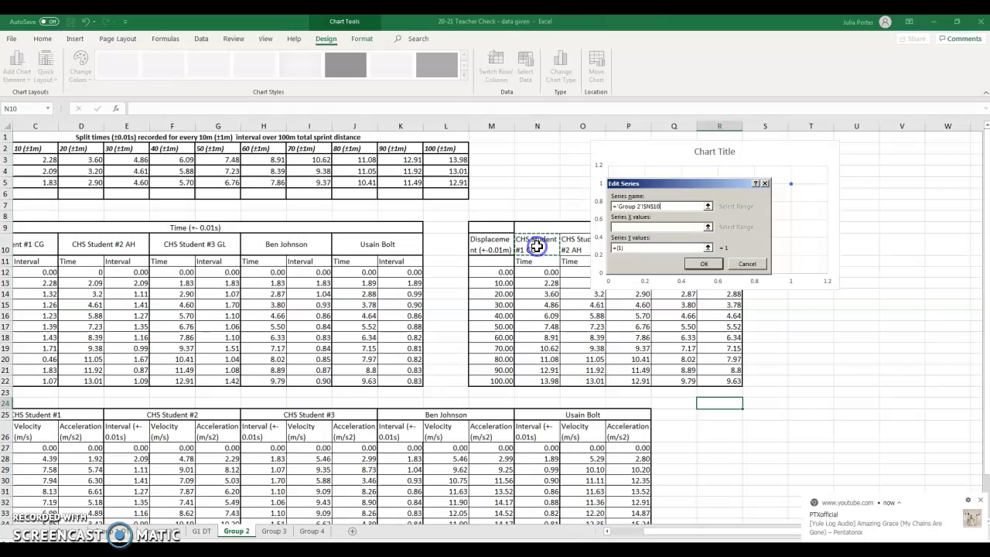
click(641, 227)
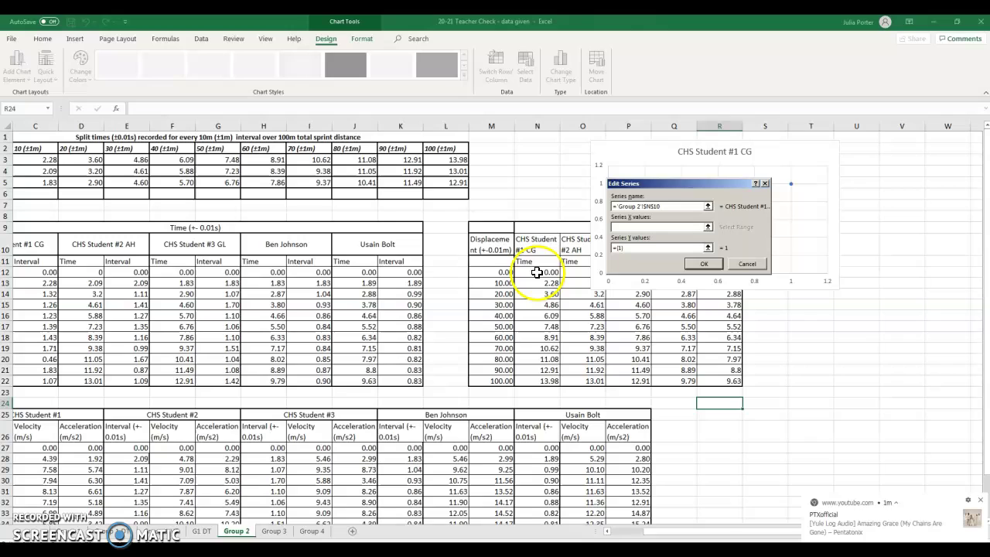
drag(537, 273, 546, 376)
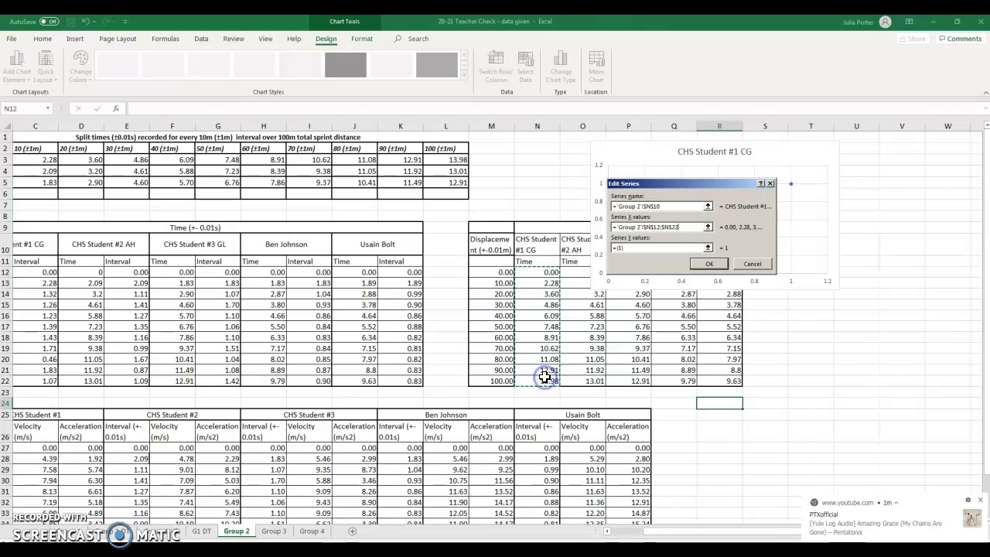
click(641, 247)
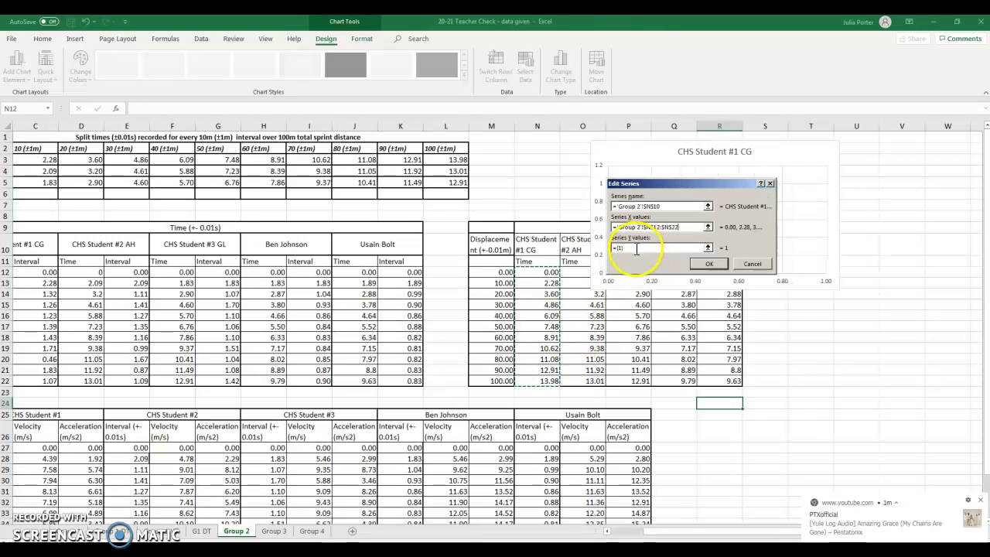
click(635, 249)
key(BackSpace)
key(BackSpace)
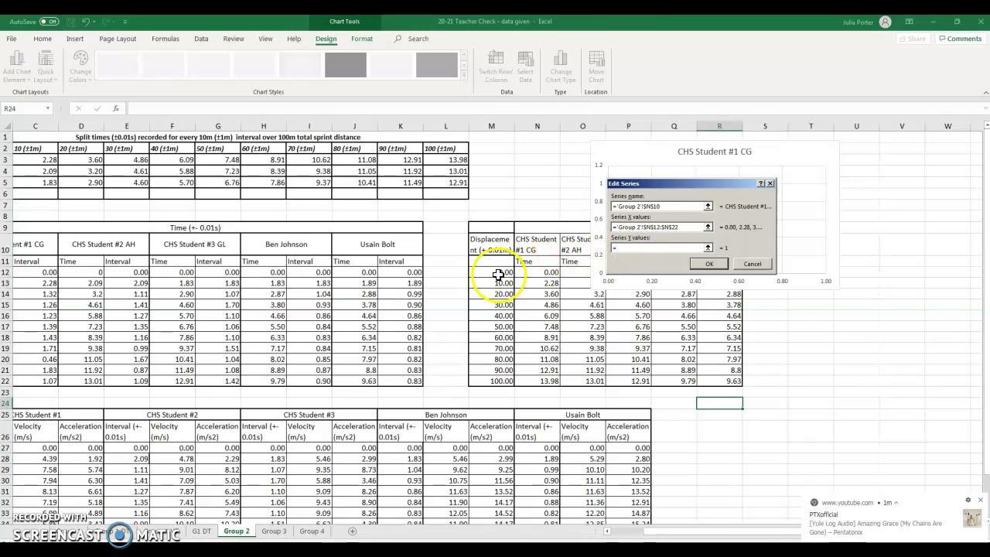
drag(484, 273, 483, 379)
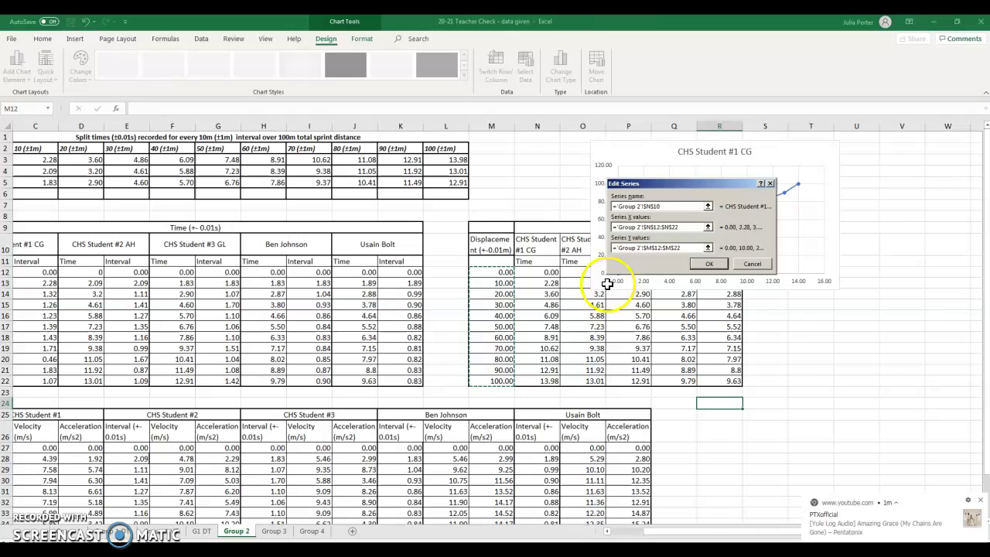
click(707, 264)
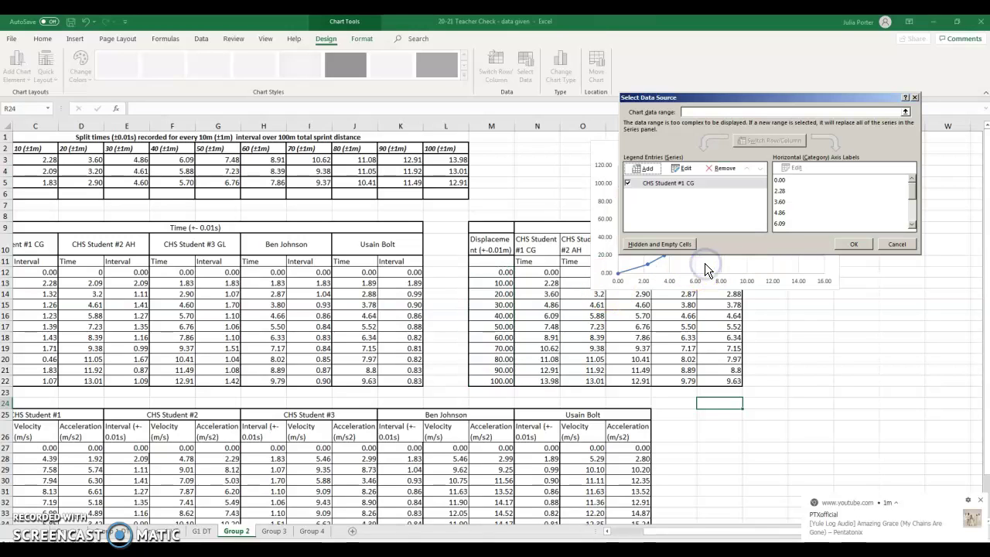
Add the CHS Student #2 AH series with X values O12:O22 and Y values M12:M22.
click(691, 109)
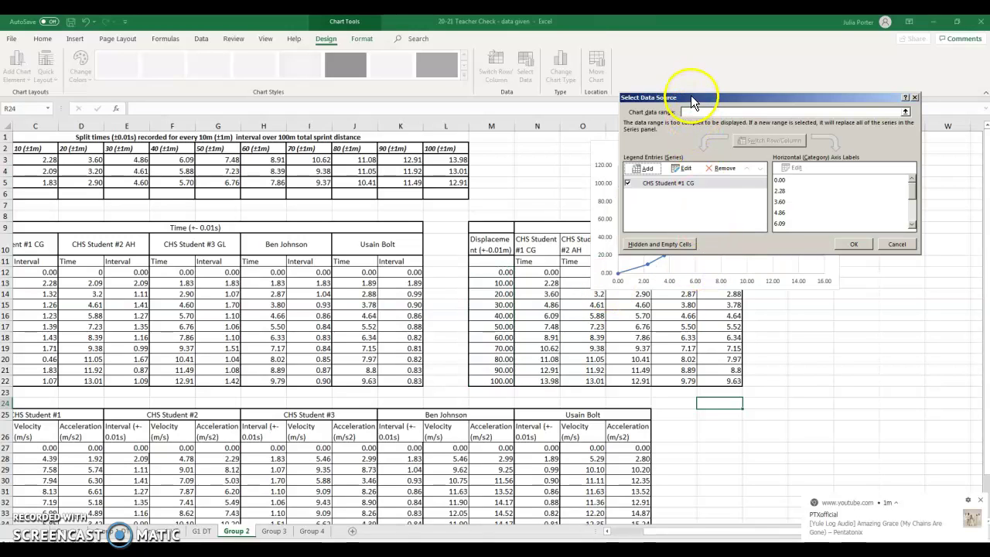
drag(692, 101, 119, 141)
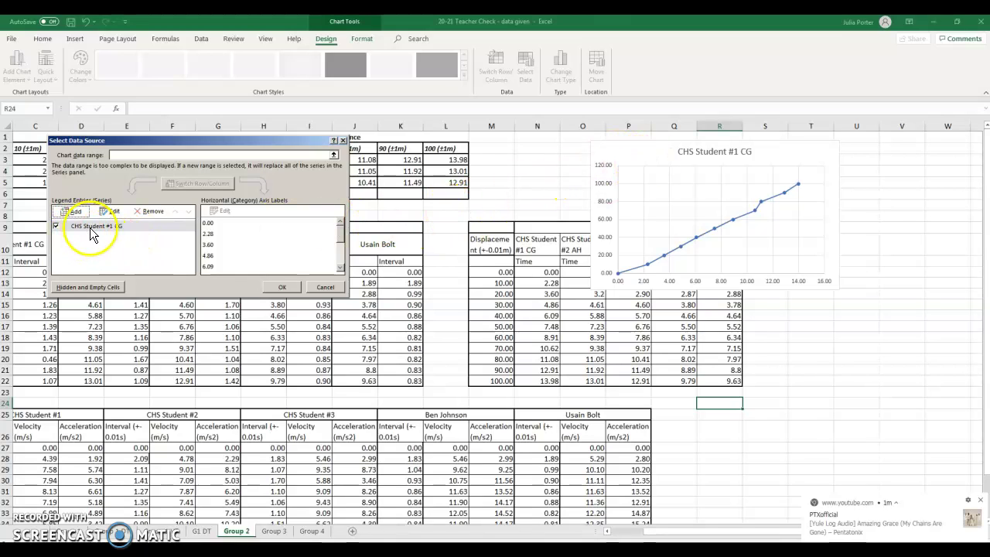
click(71, 211)
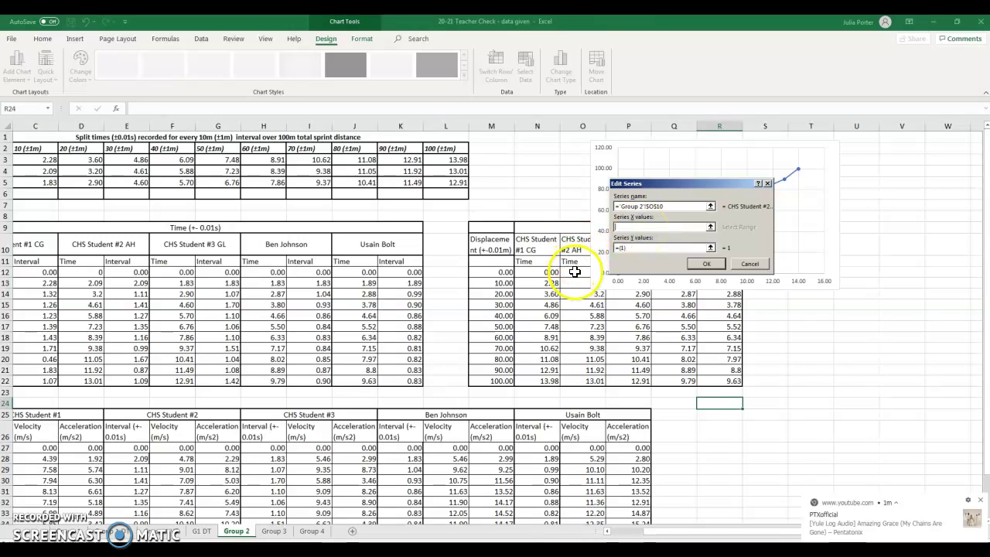
drag(575, 272, 579, 379)
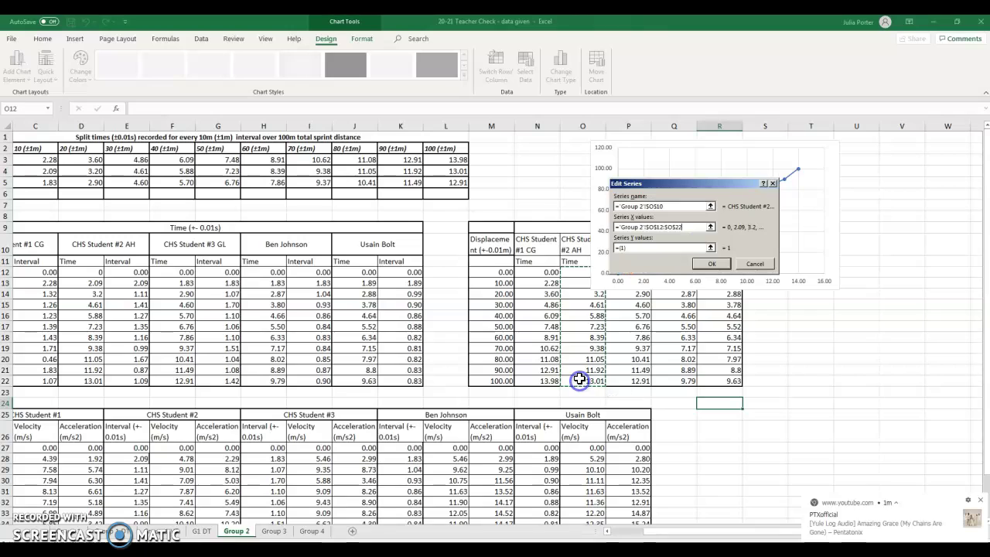
click(639, 248)
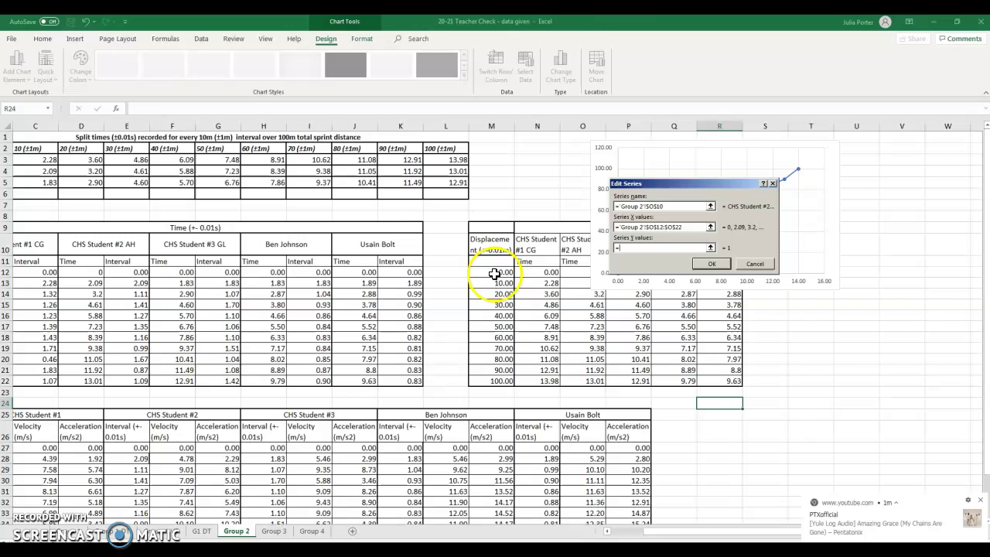
drag(494, 273, 496, 381)
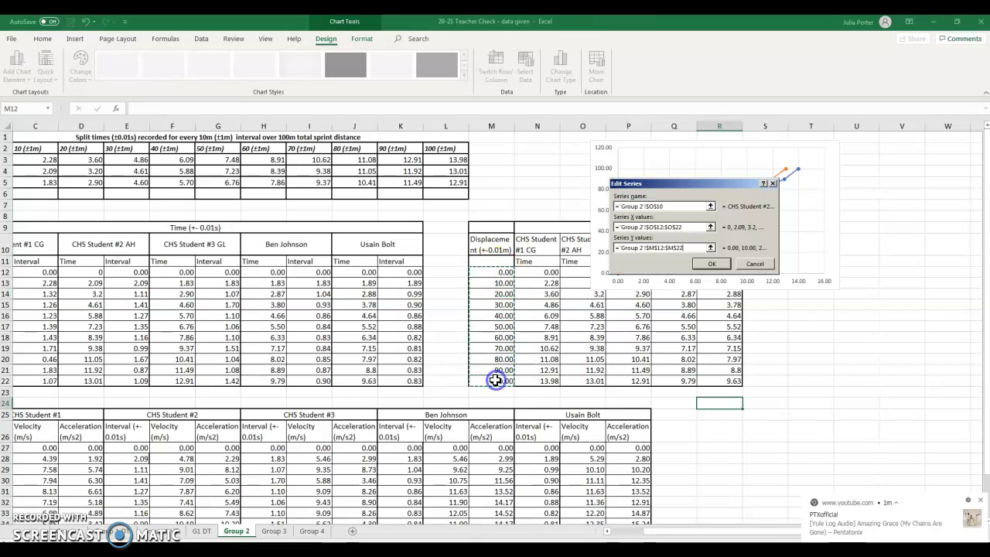
click(711, 265)
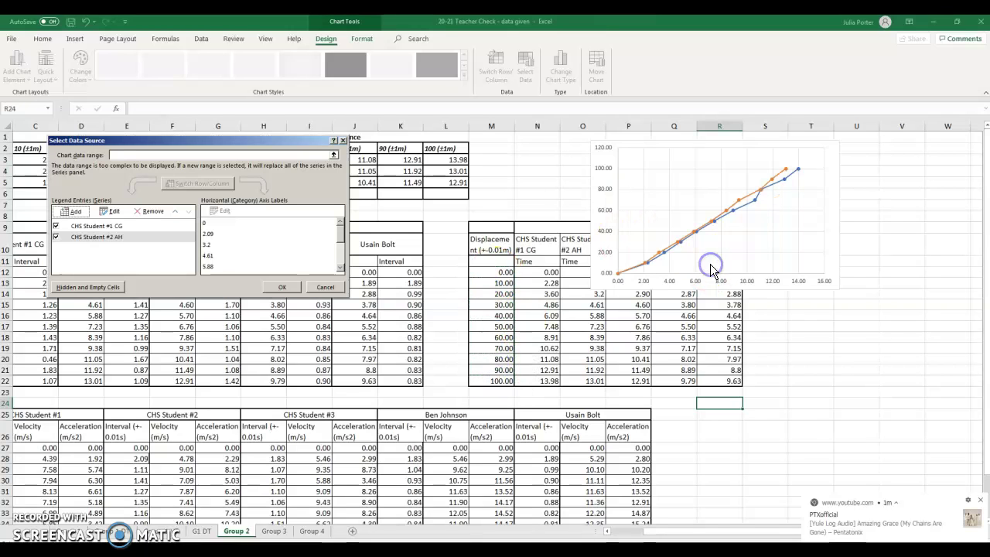
Discard the data setup, move the chart over columns C–H, and re-add CHS Student #1 CG (N10, N12:N22 vs M12:M22).
click(325, 288)
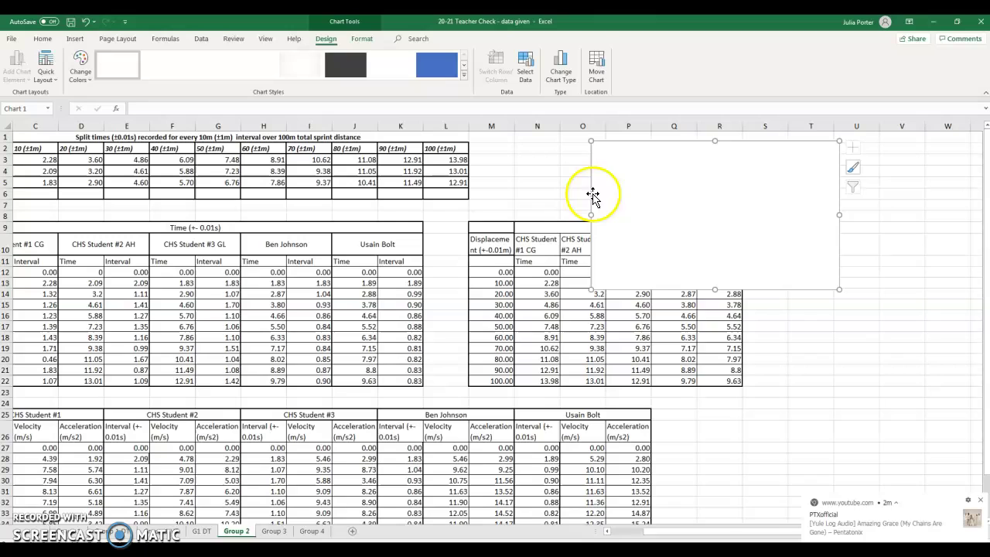
drag(622, 158, 75, 155)
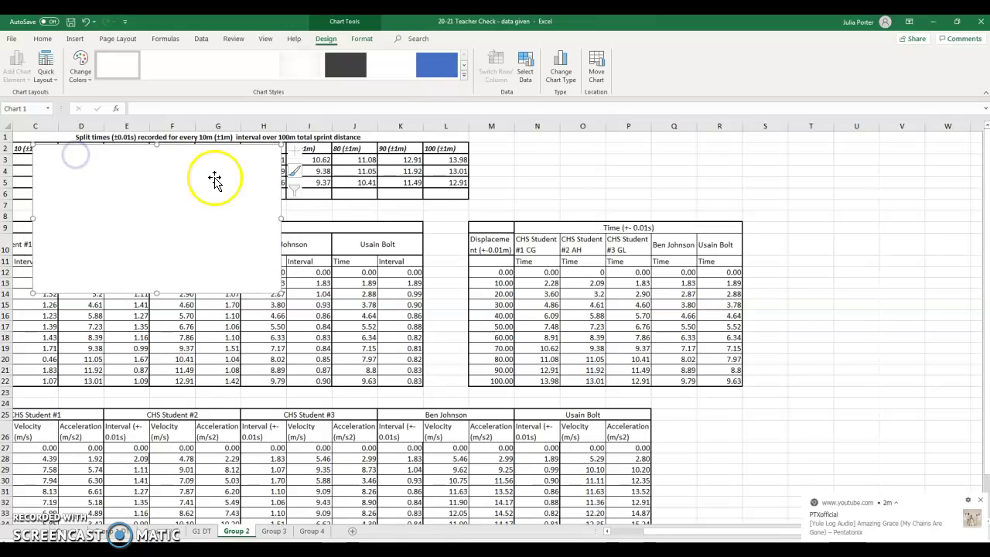
click(526, 63)
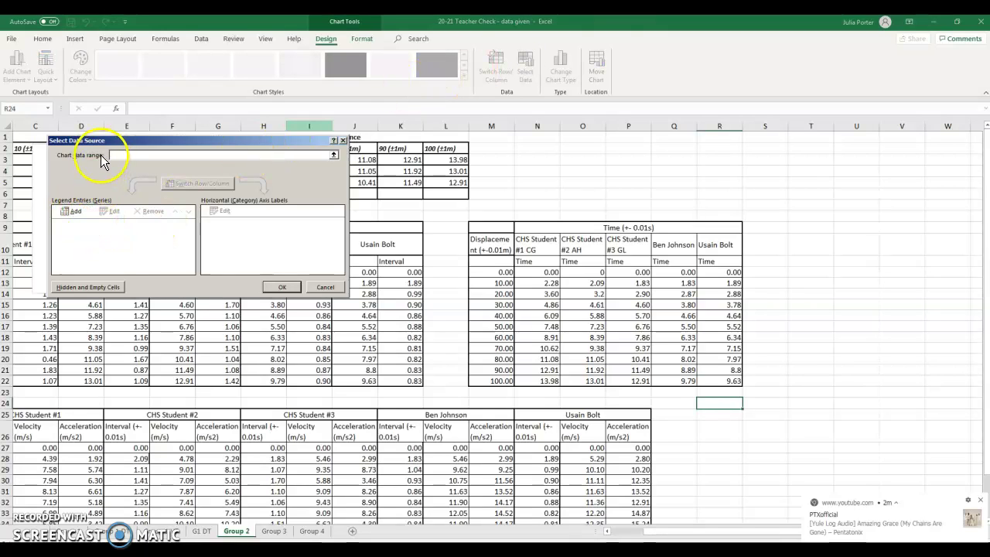
click(72, 213)
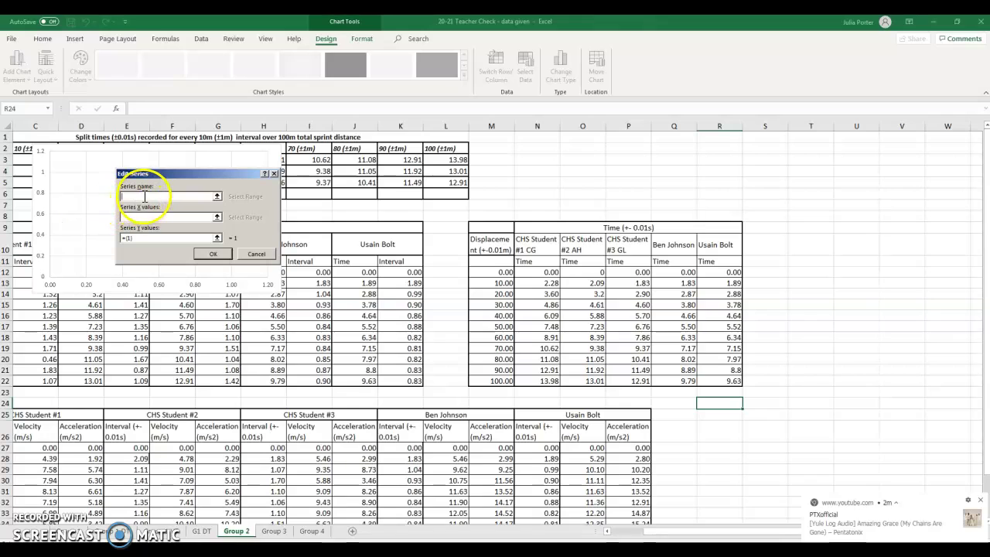
click(533, 244)
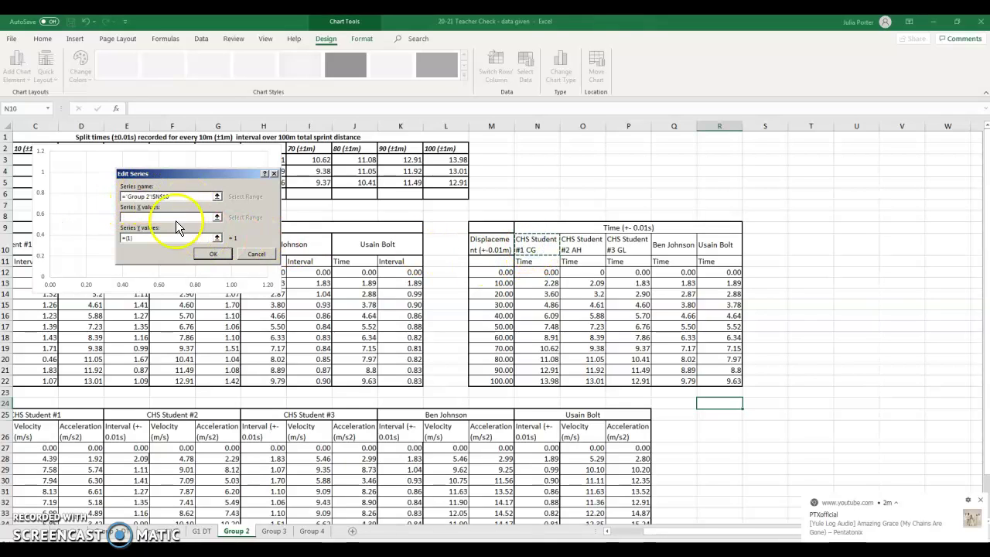
click(167, 217)
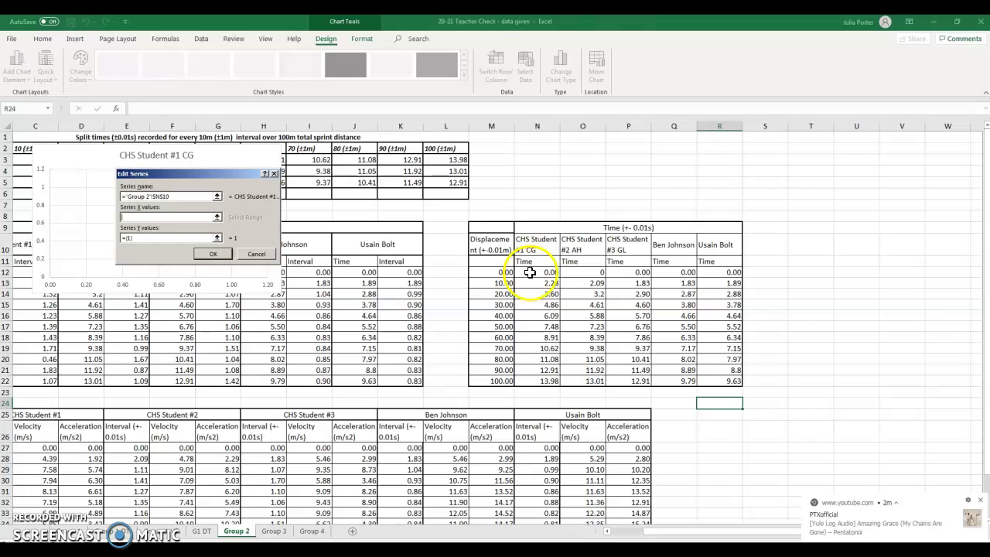
drag(529, 272, 533, 381)
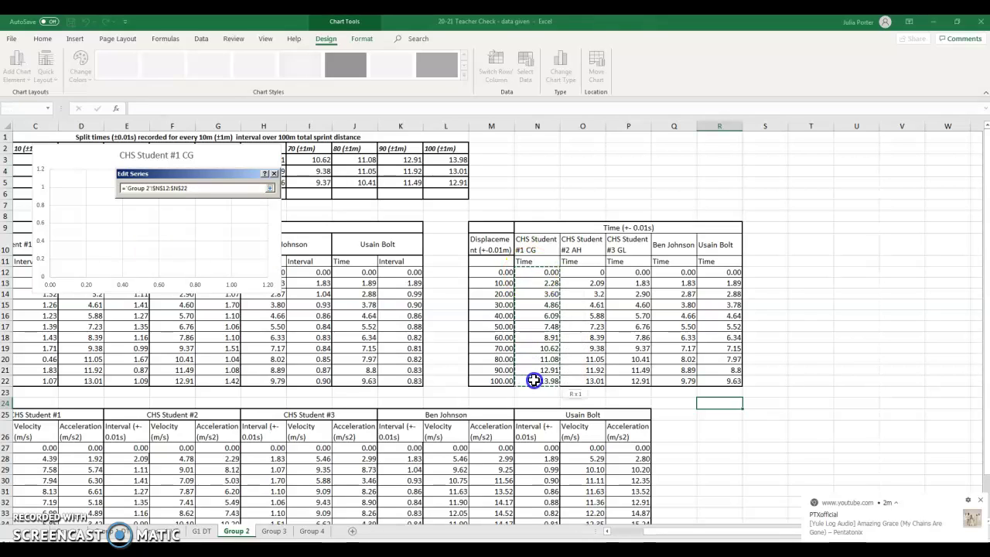
click(154, 239)
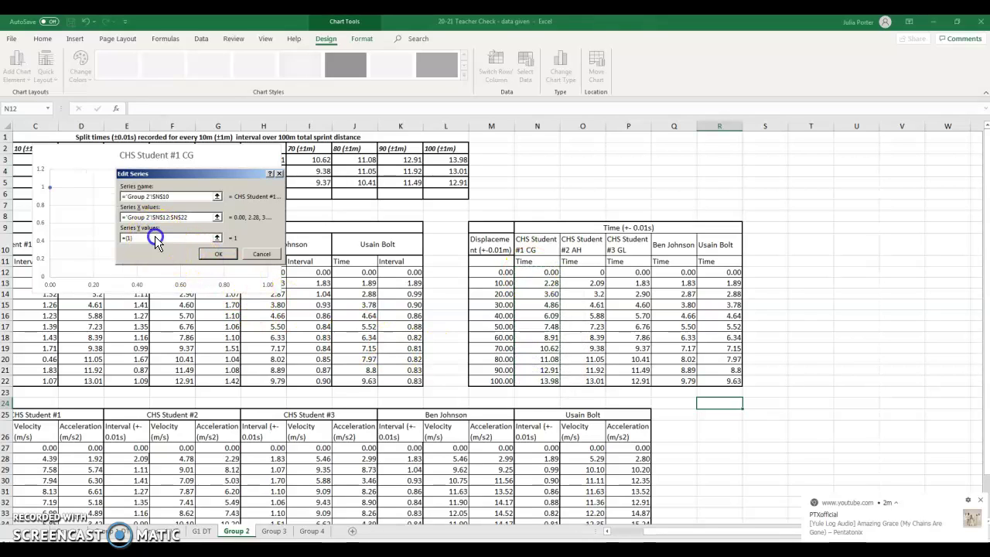
key(BackSpace)
key(BackSpace)
key(BackSpace)
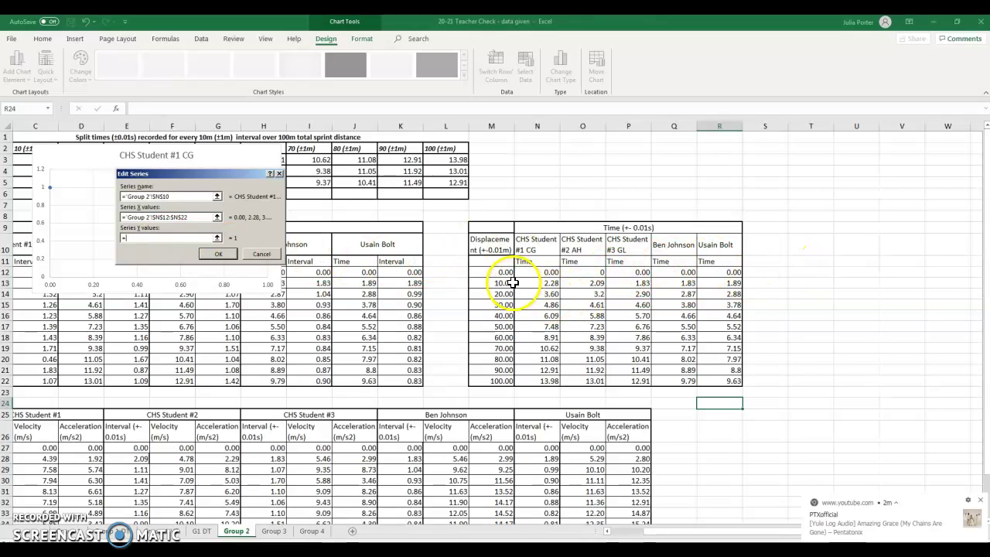
drag(499, 273, 492, 381)
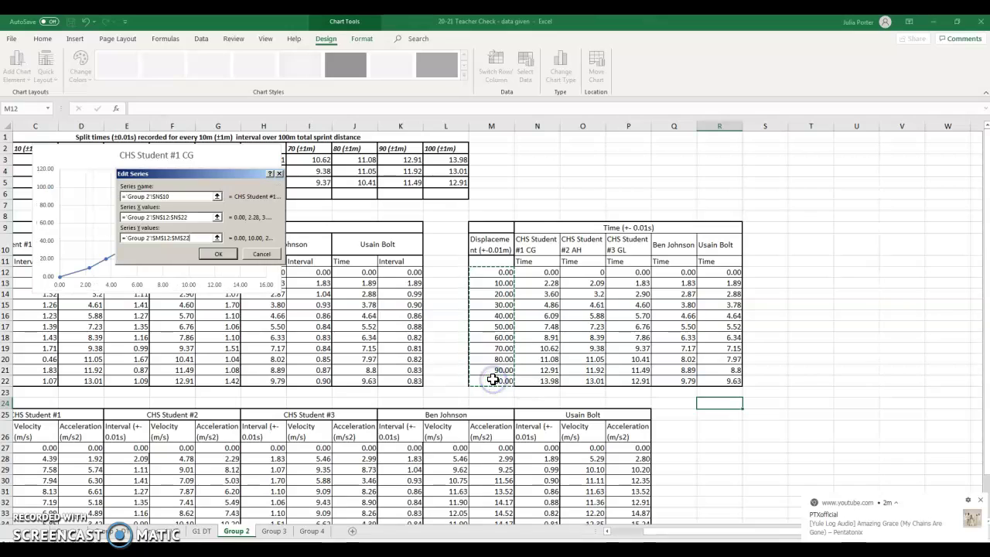
click(218, 254)
Add the CHS Student #2 AH series: name O10, X values O12:O22, Y values M12:M22.
click(79, 214)
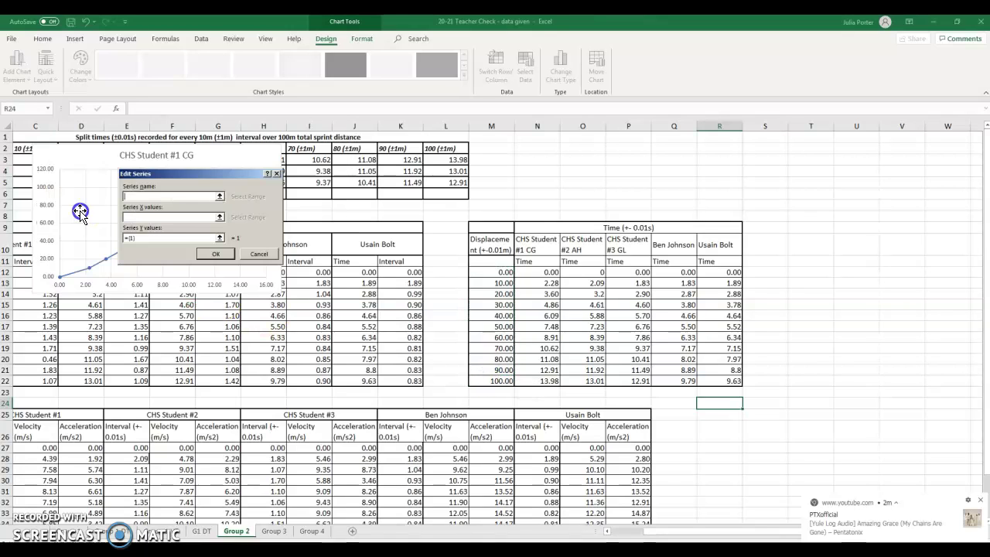
click(580, 246)
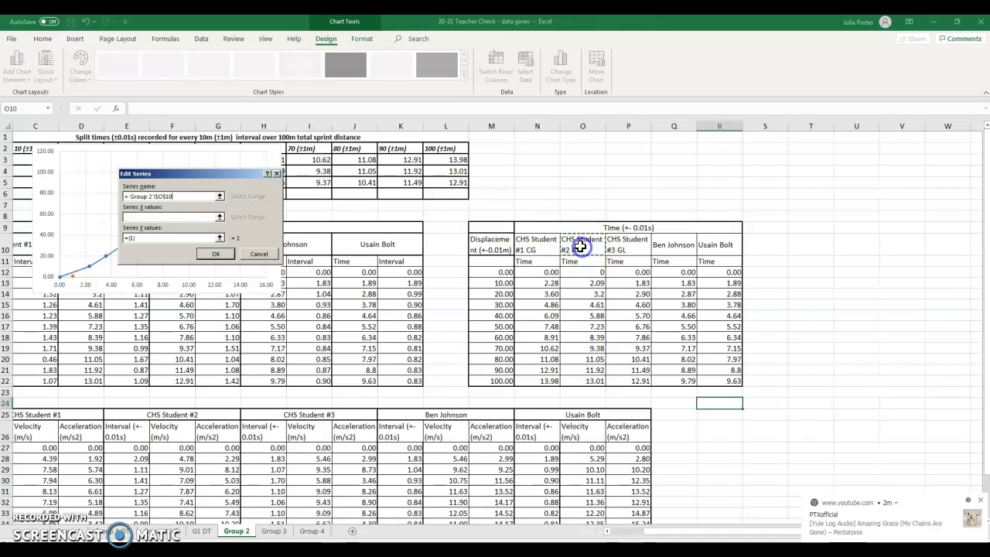
click(135, 217)
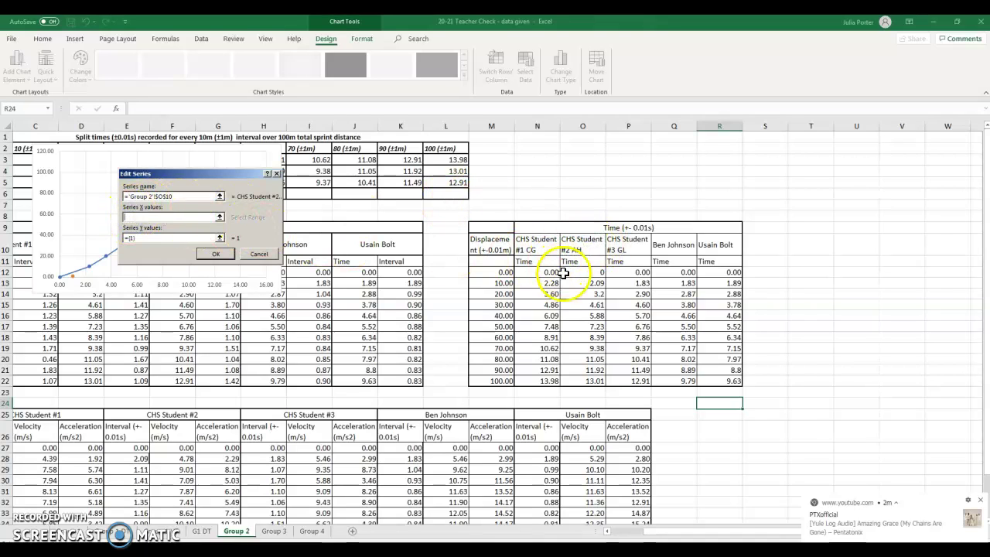
drag(563, 273, 574, 372)
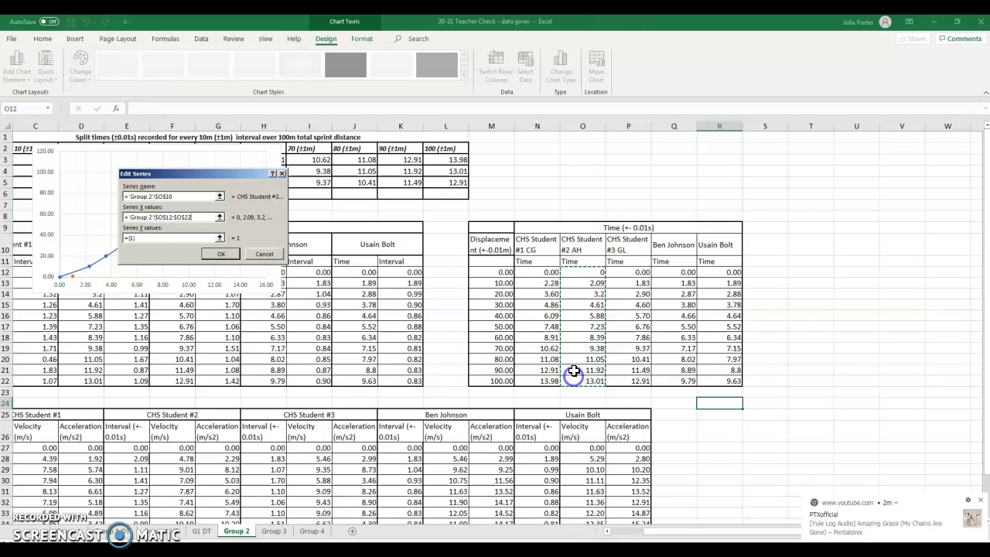
click(144, 238)
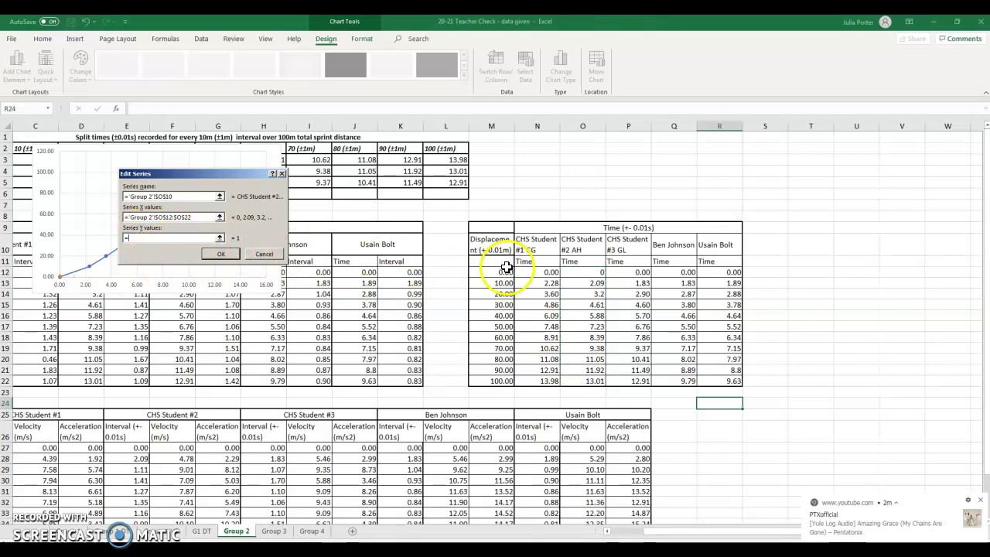
drag(501, 273, 500, 380)
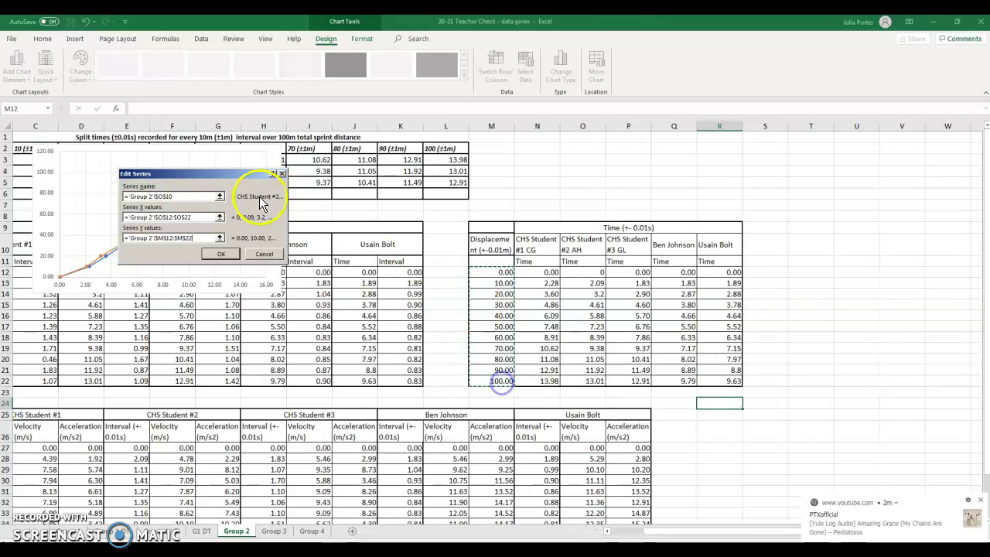
click(221, 253)
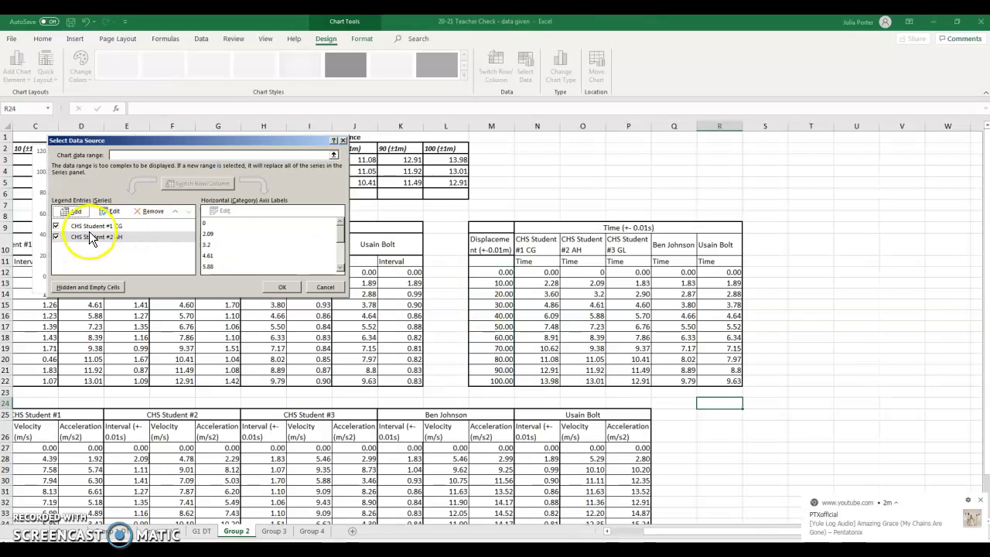
Add the CHS Student #3 GL series: name P10, X values P12:P22, Y values M12:M22.
click(76, 212)
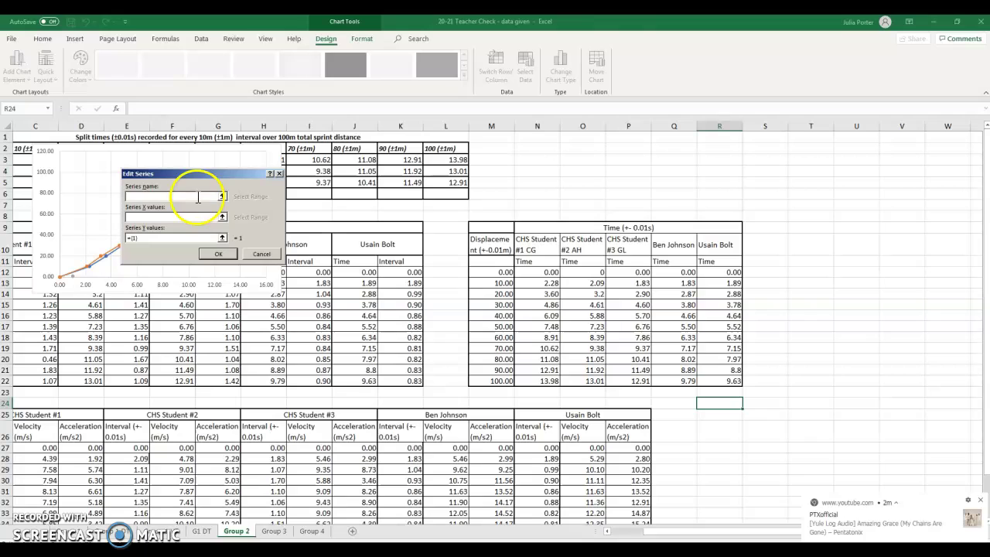
click(635, 238)
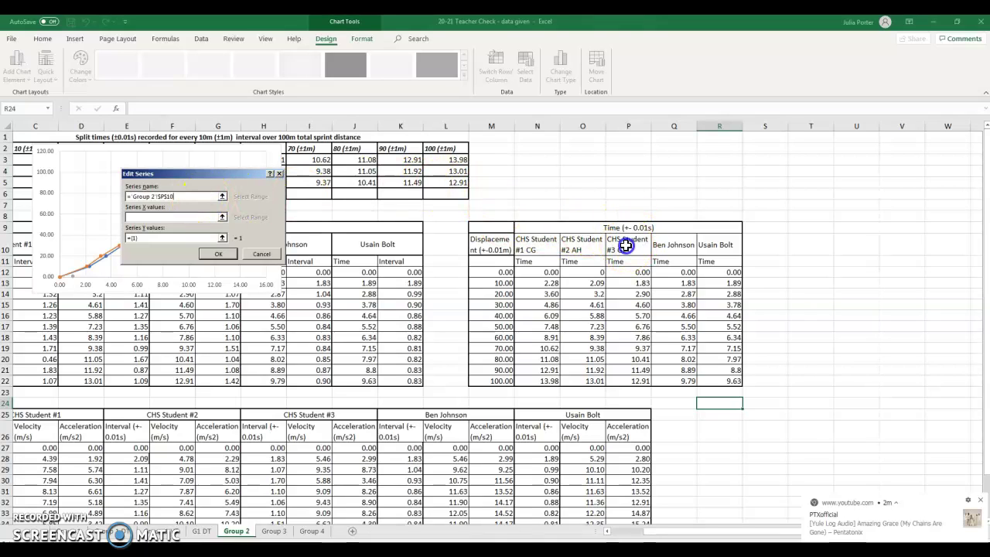
click(151, 217)
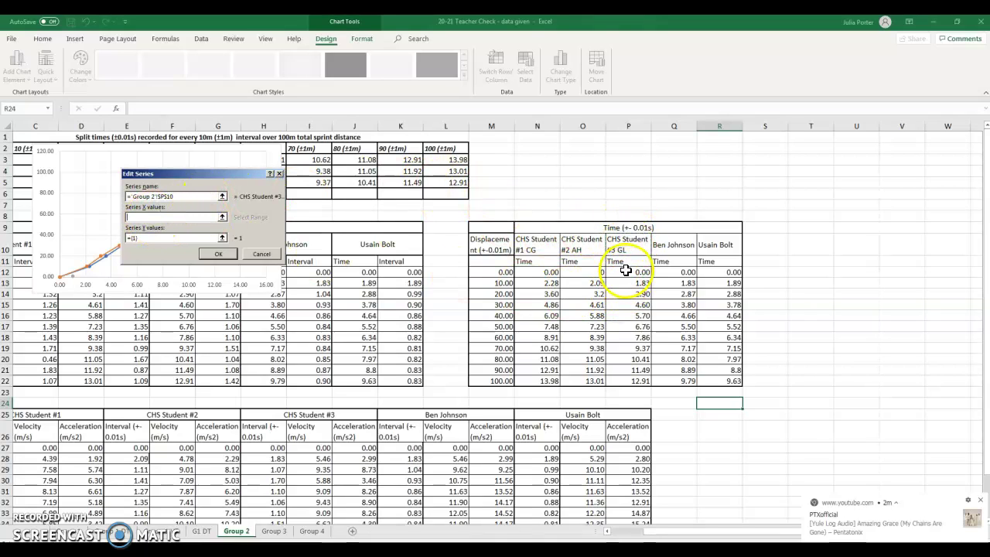
drag(626, 271, 620, 378)
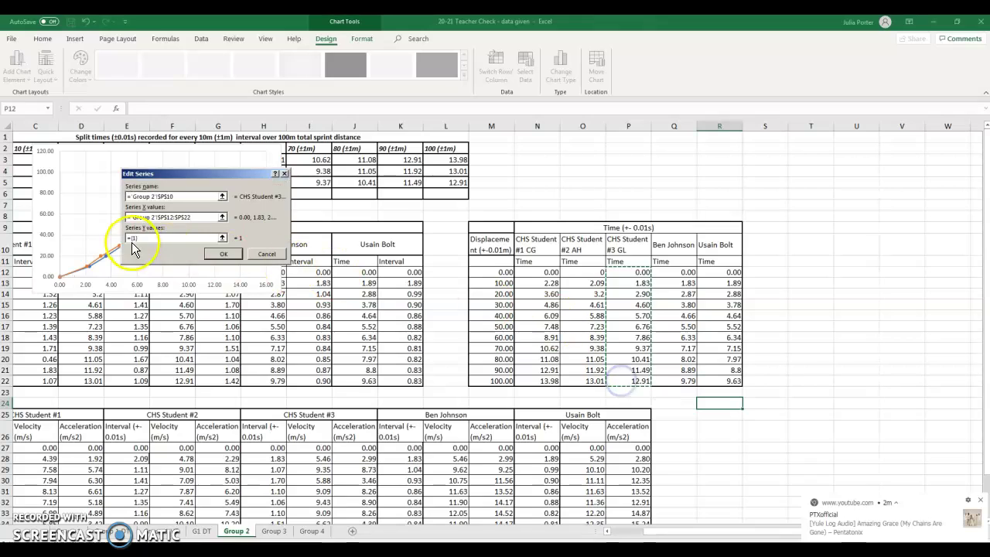
click(150, 239)
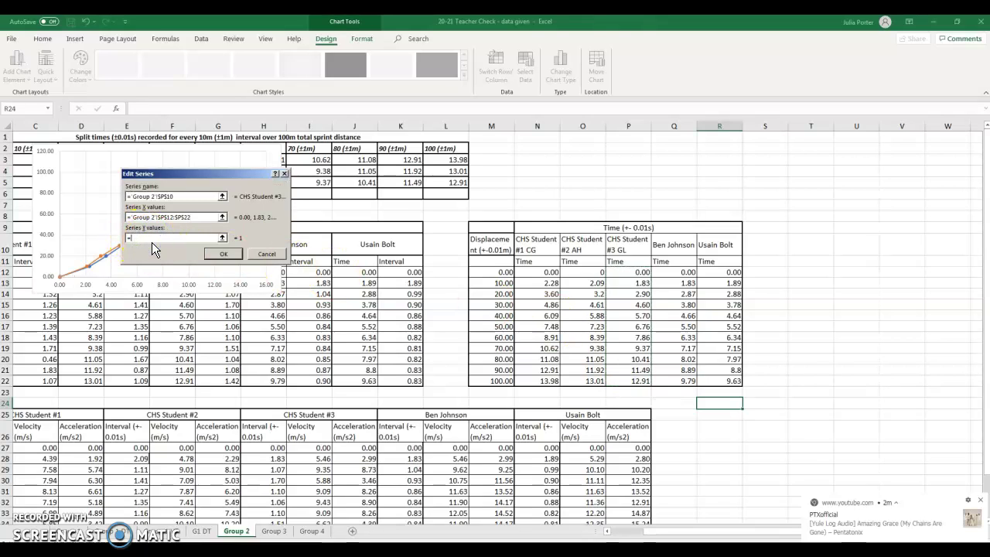
drag(499, 272, 495, 379)
click(224, 253)
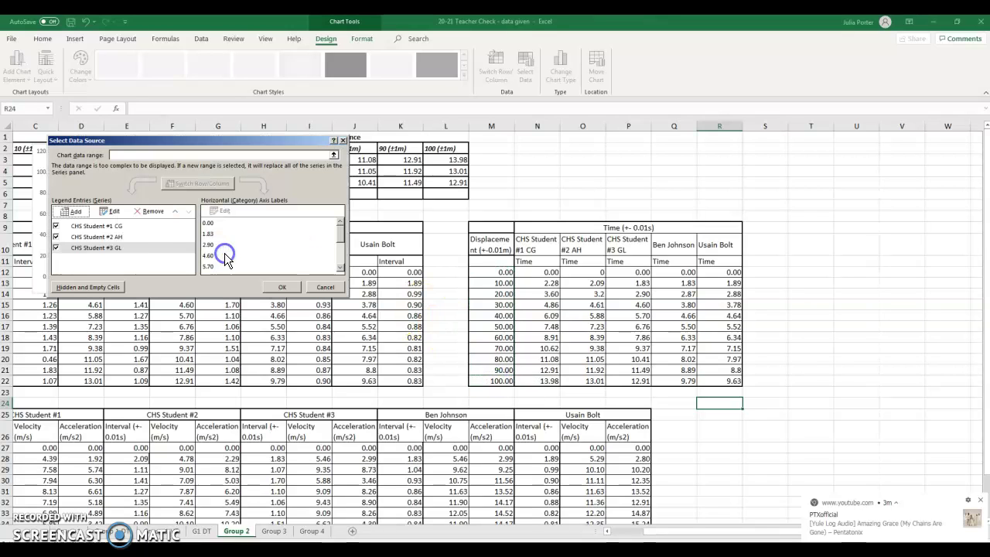
click(74, 213)
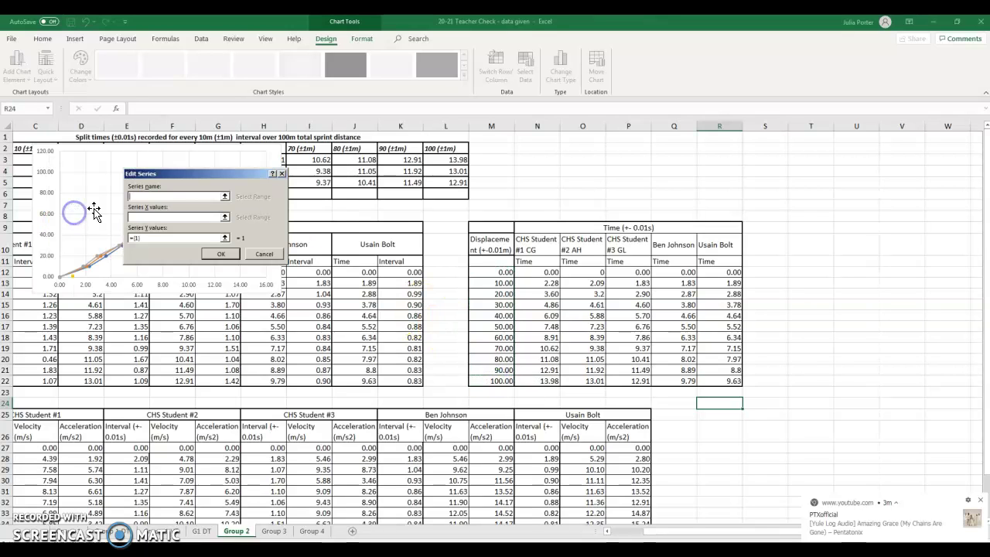
click(679, 245)
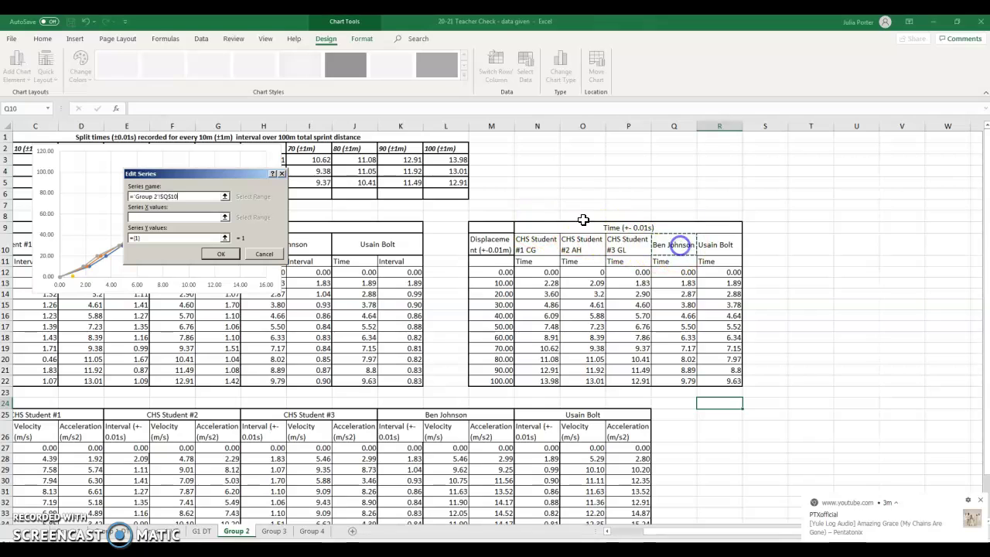
click(155, 217)
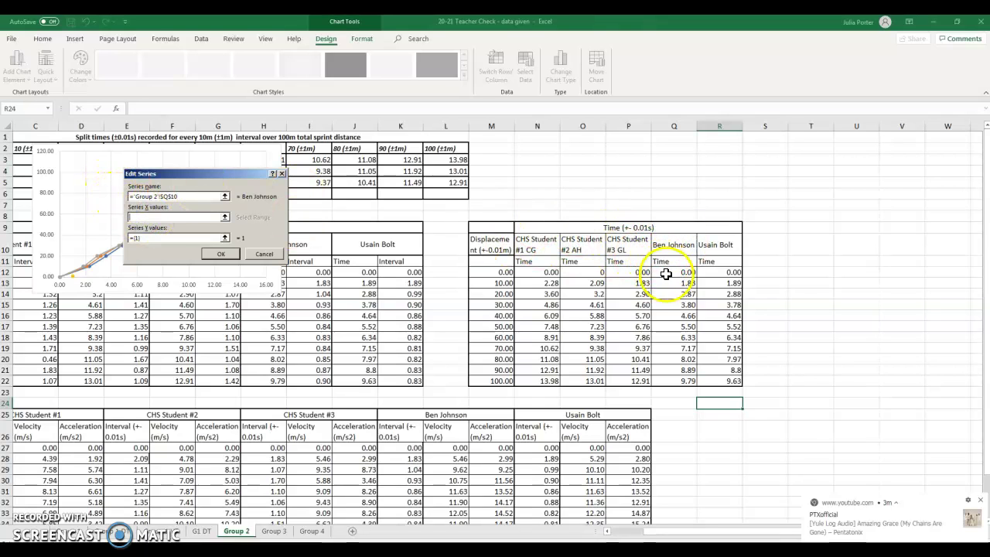
drag(665, 273, 660, 382)
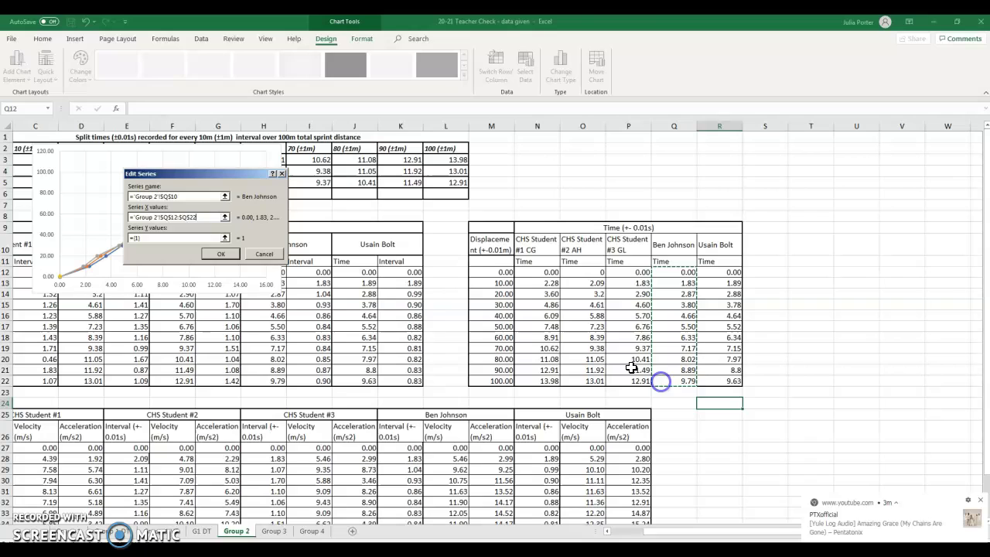
click(162, 236)
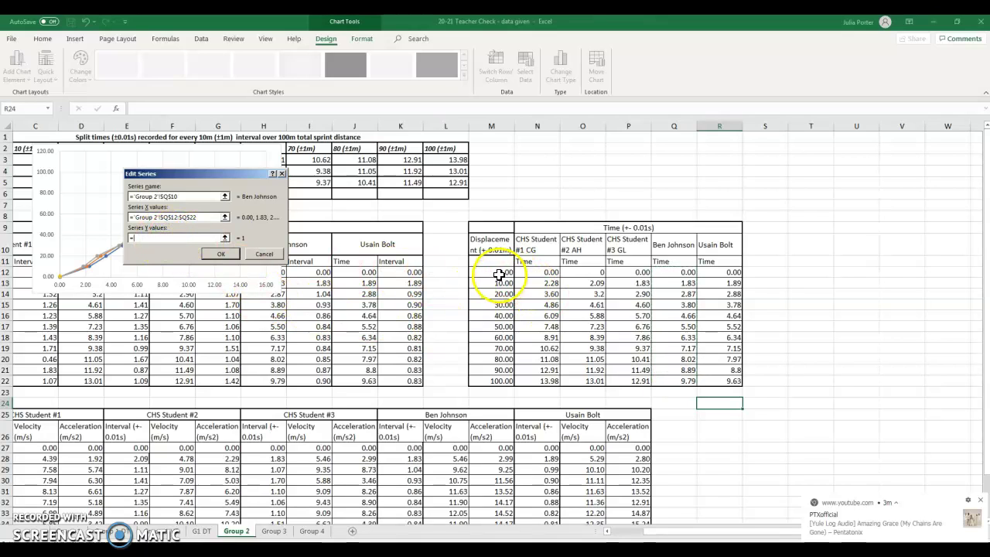
drag(502, 273, 495, 381)
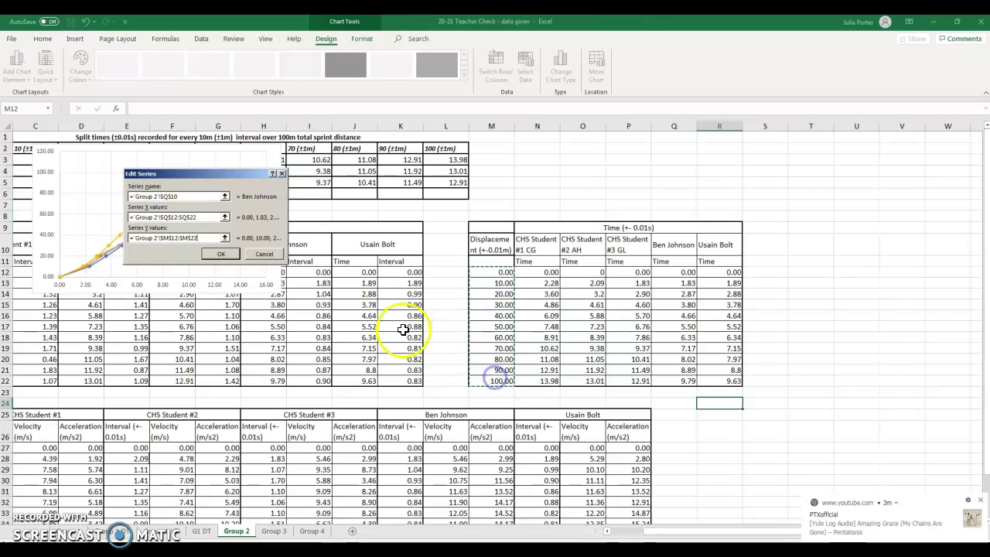
click(218, 255)
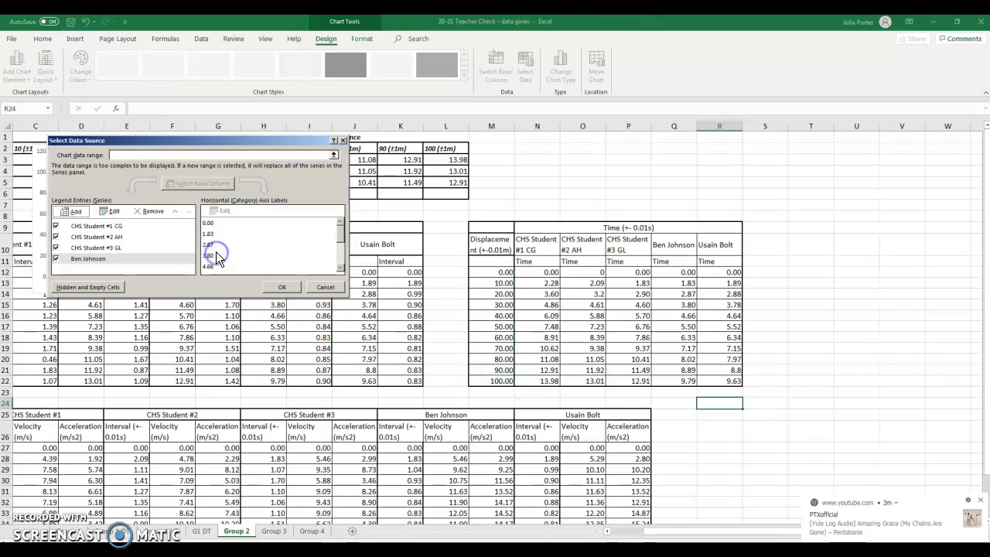
Add the Usain Bolt series: name R10, X values R12:R22, Y values M12:M22.
click(73, 215)
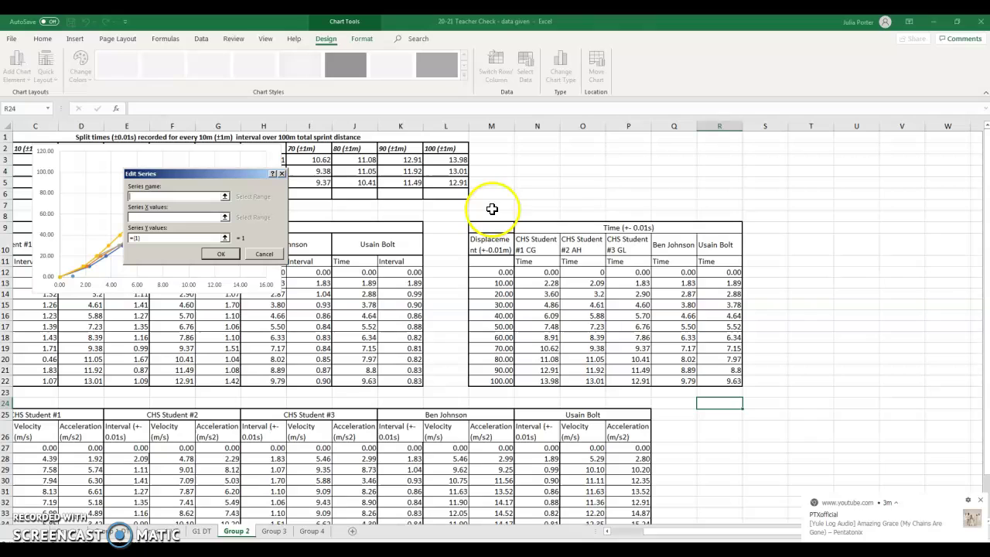
click(706, 246)
click(200, 217)
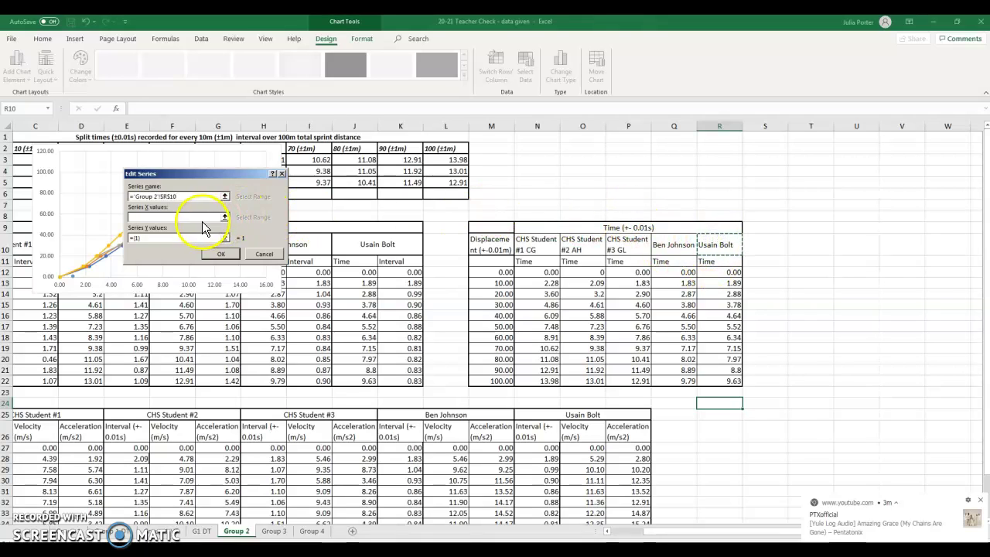
drag(710, 272, 711, 379)
click(149, 238)
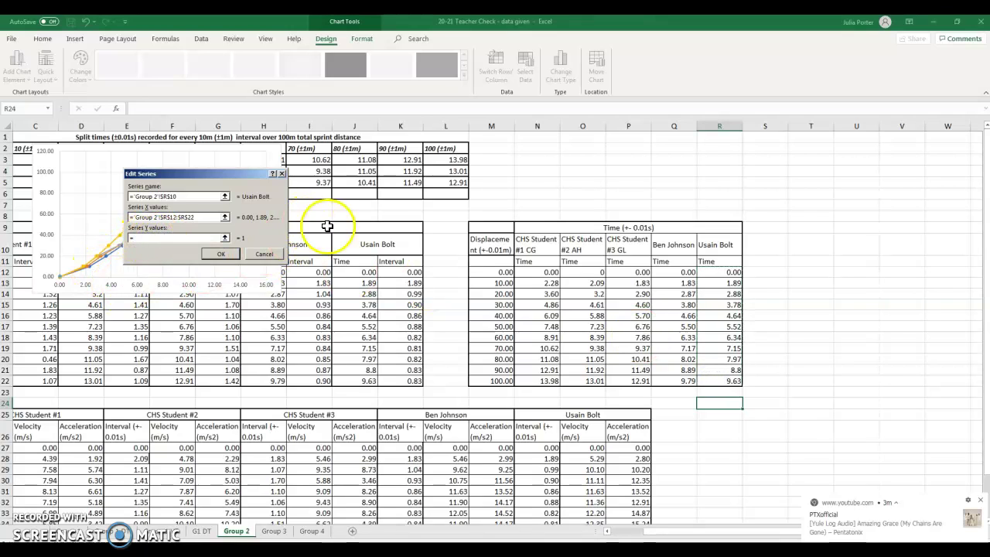
drag(495, 272, 495, 379)
click(217, 251)
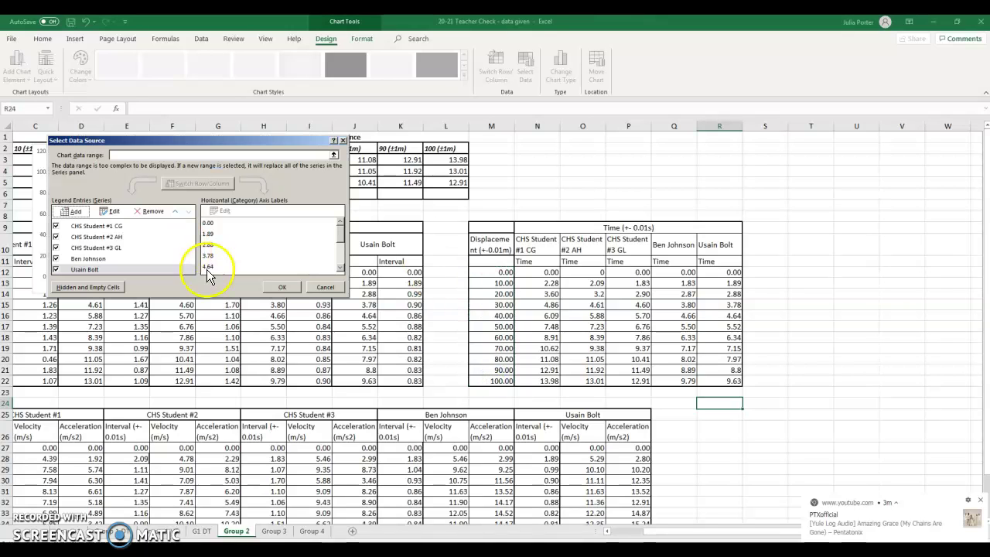
Apply the five series, then move the chart down and right and enlarge it toward row 22.
click(272, 287)
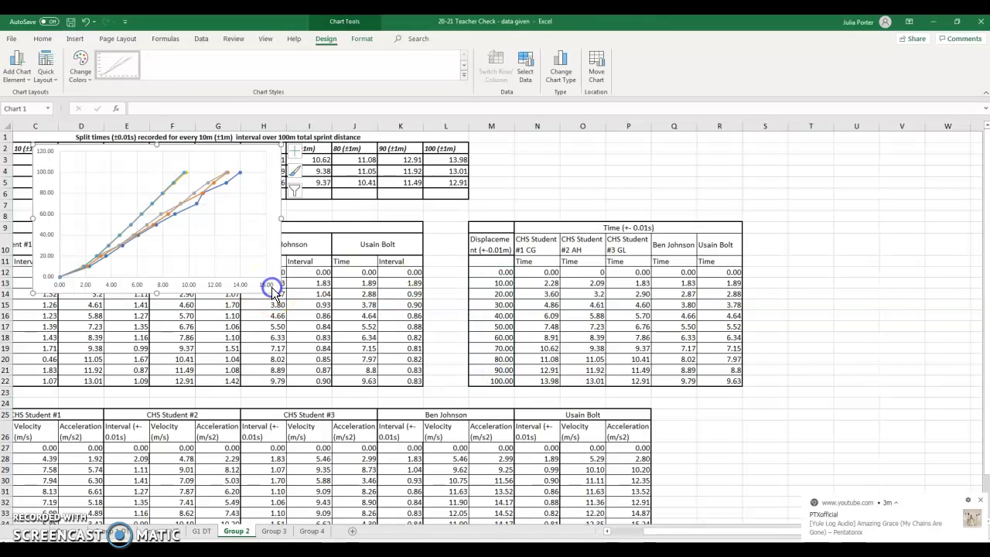
drag(271, 158, 327, 181)
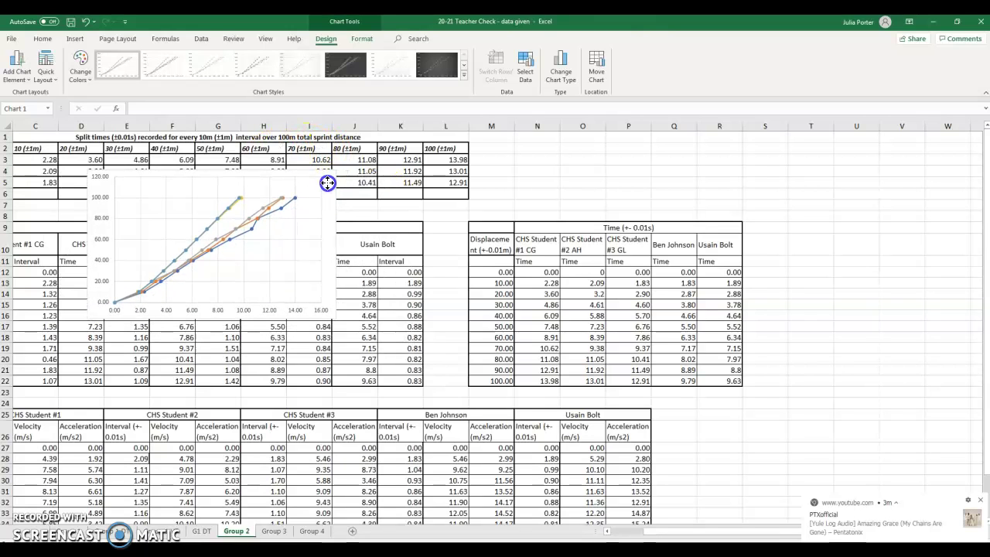
drag(335, 317, 454, 396)
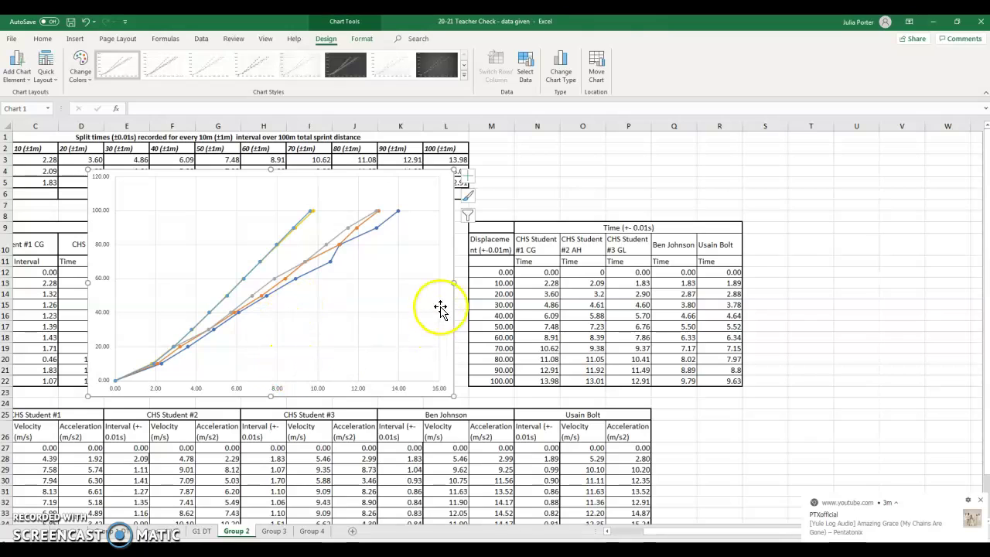
Turn on axis titles, a chart title and a legend, and turn off the gridlines.
click(469, 178)
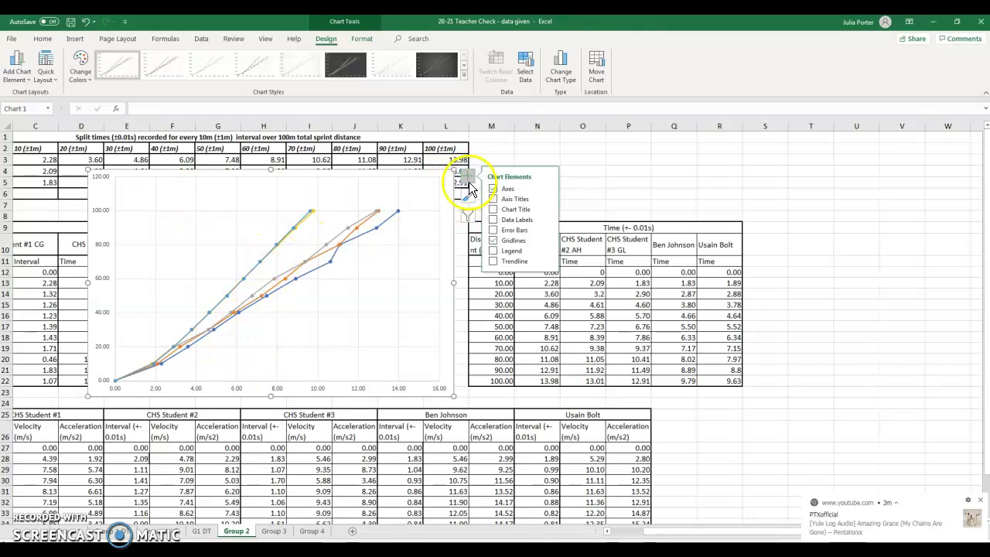
click(493, 199)
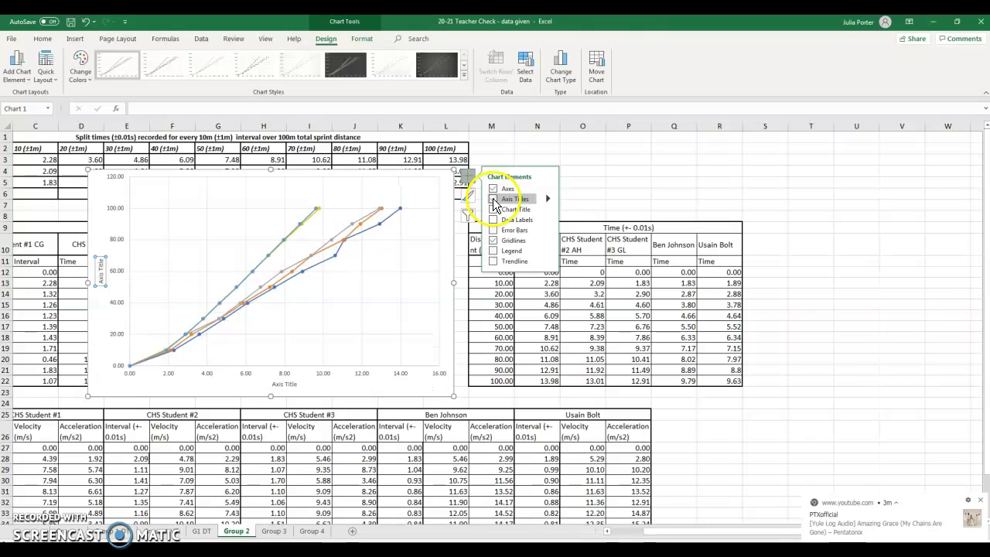
click(492, 212)
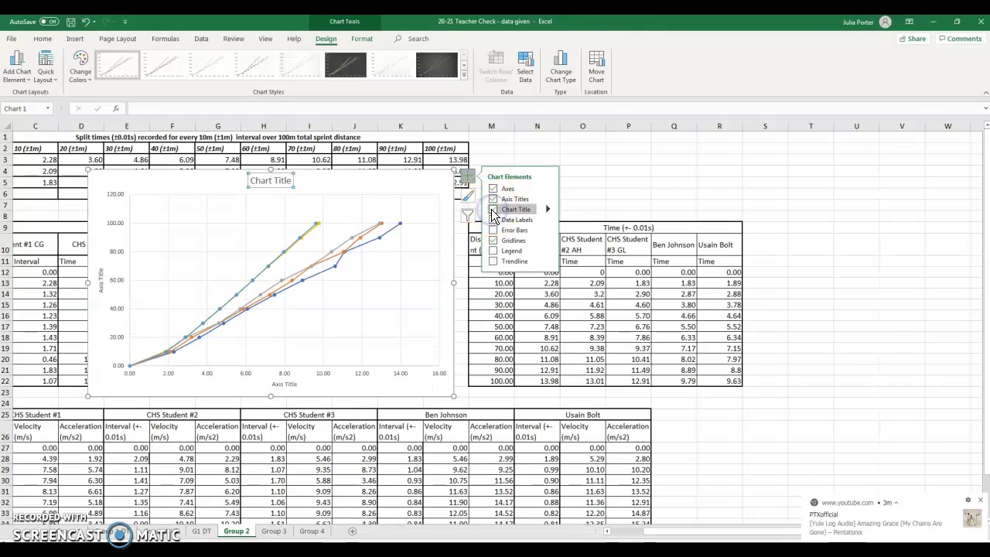
click(493, 241)
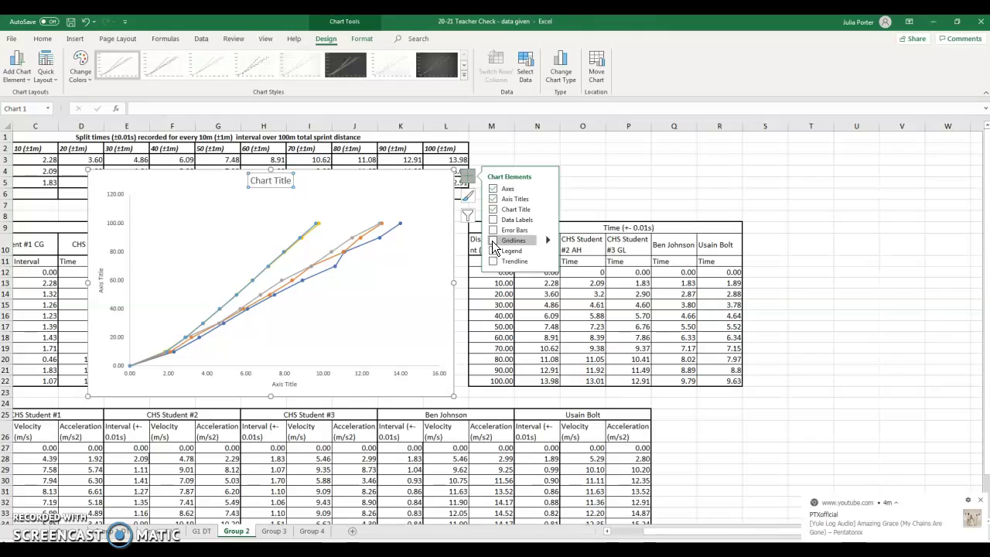
click(493, 250)
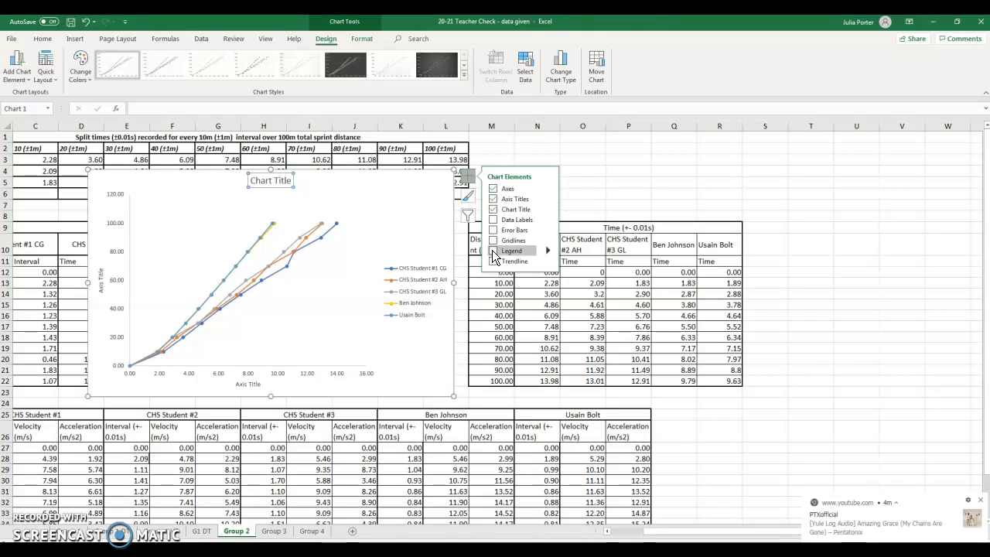
click(494, 251)
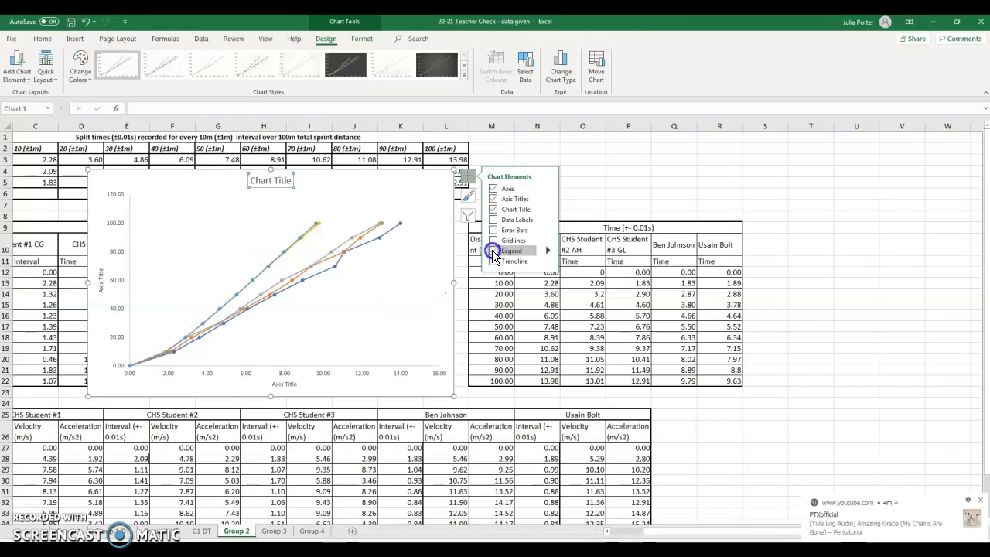
click(493, 251)
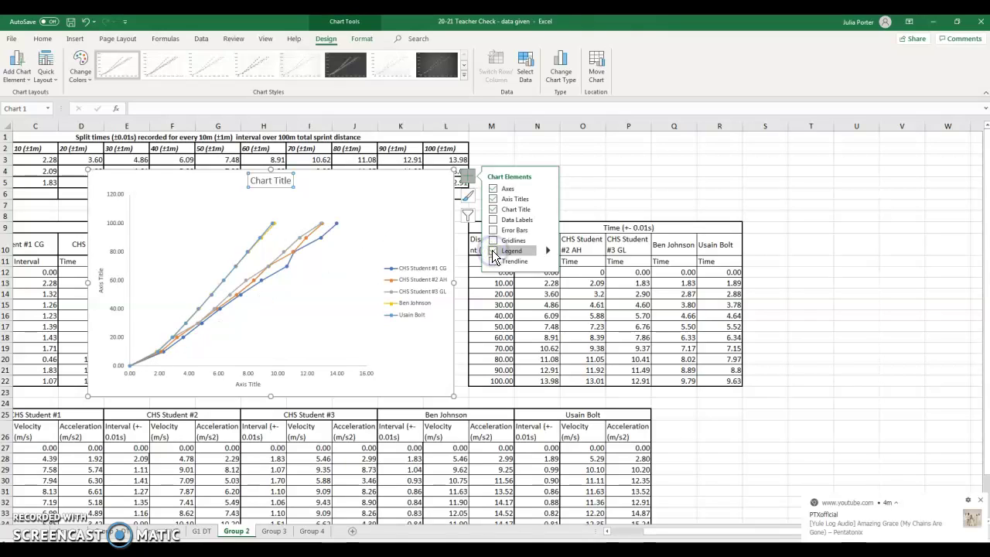
Inspect the first student's series in Select Data, then close both dialogs without changes.
click(525, 70)
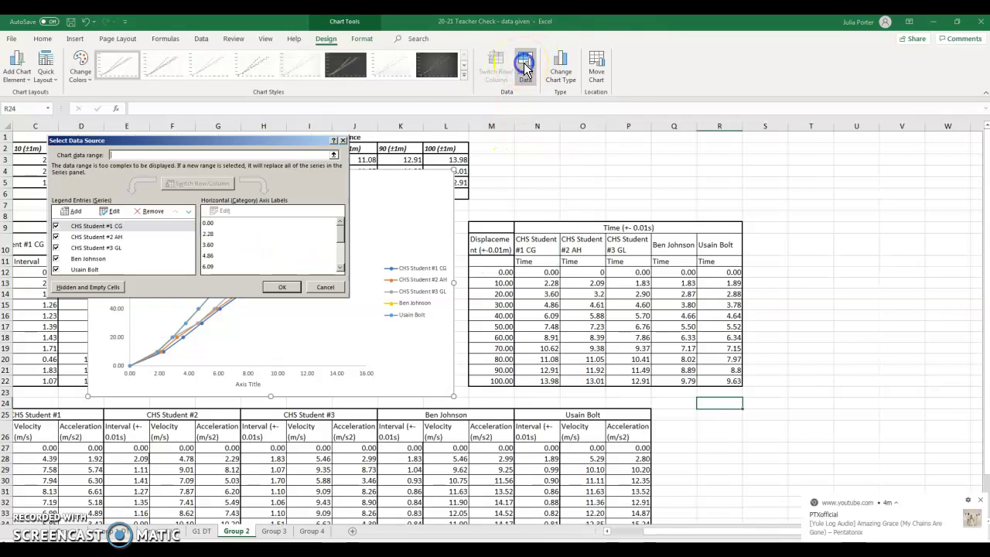
click(106, 217)
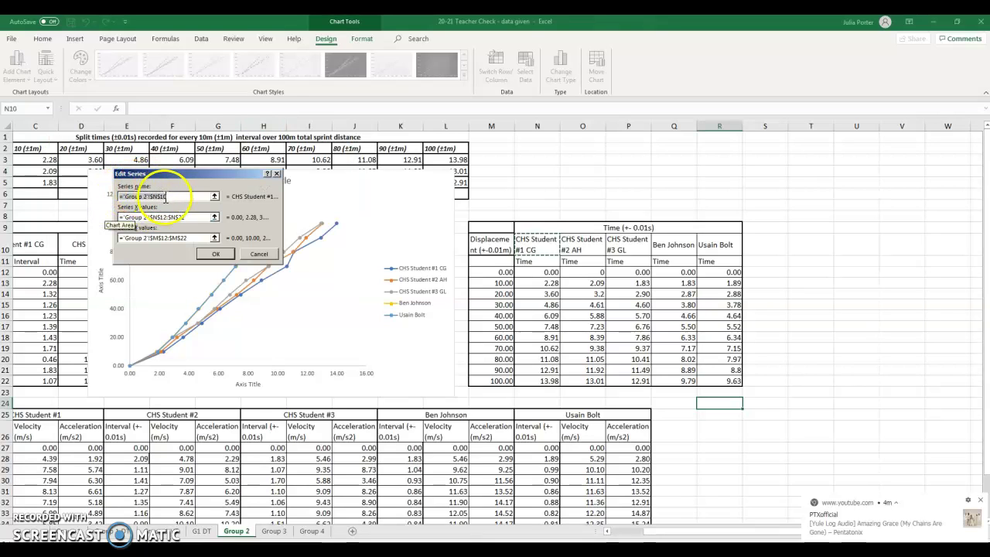
drag(165, 198, 368, 222)
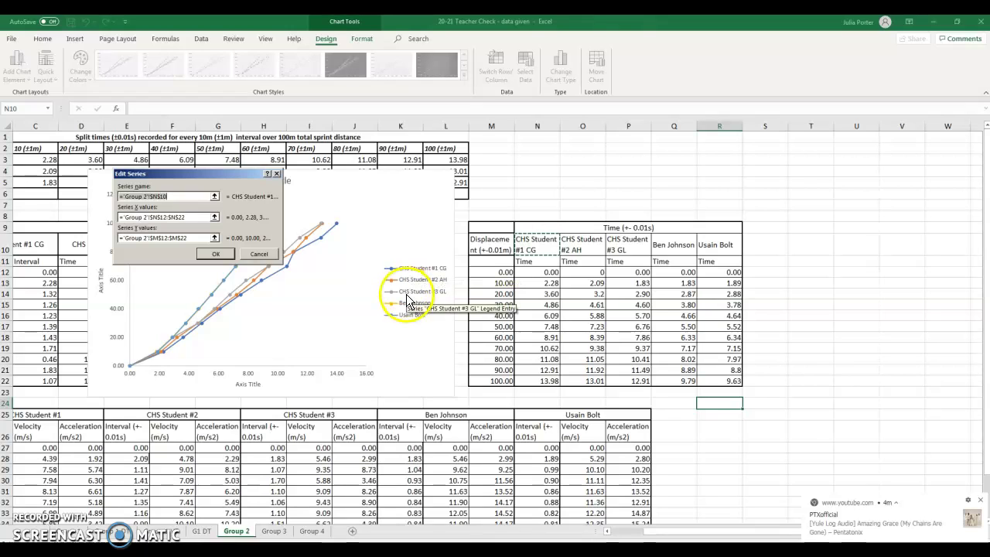
click(396, 330)
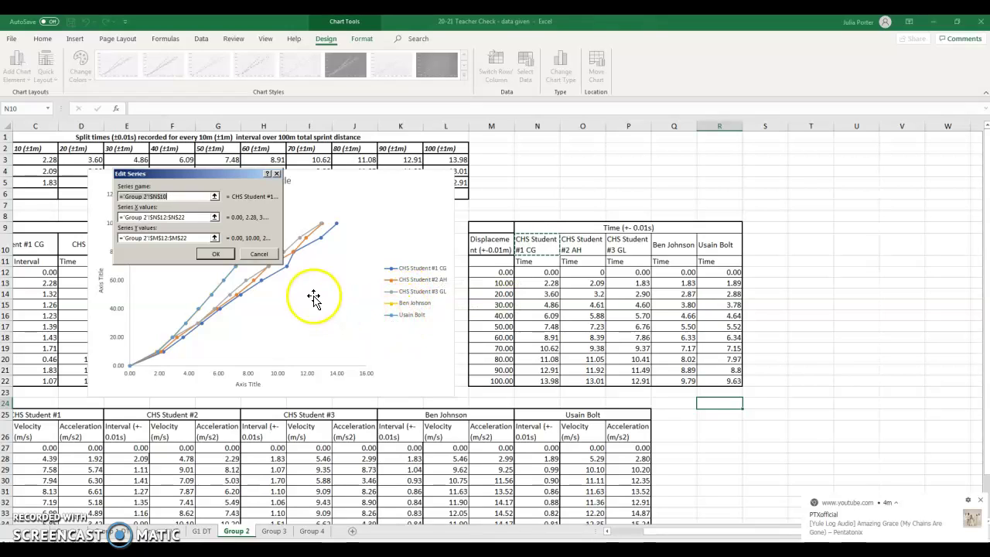
click(256, 255)
click(319, 291)
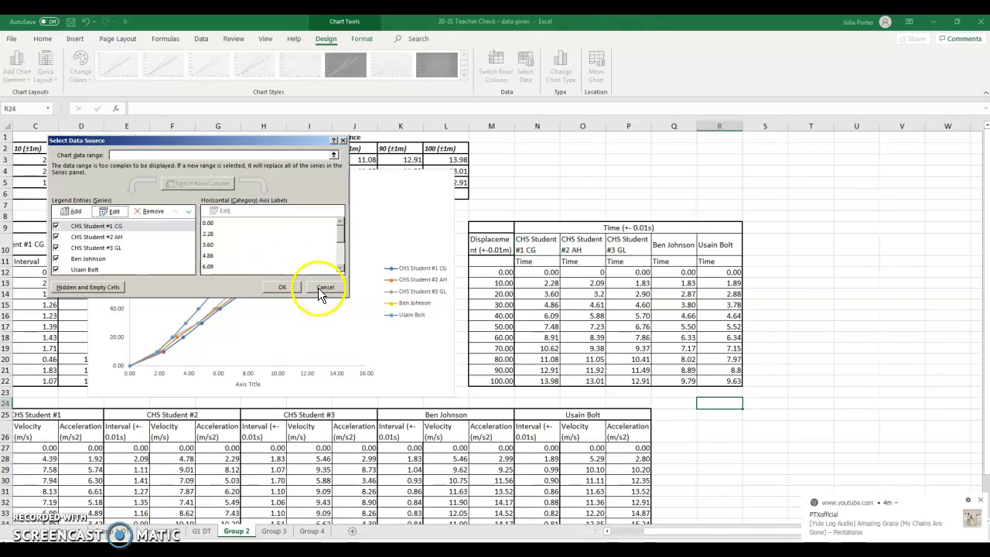
click(283, 203)
Title the chart 'Displacement - Time Graph'.
click(266, 185)
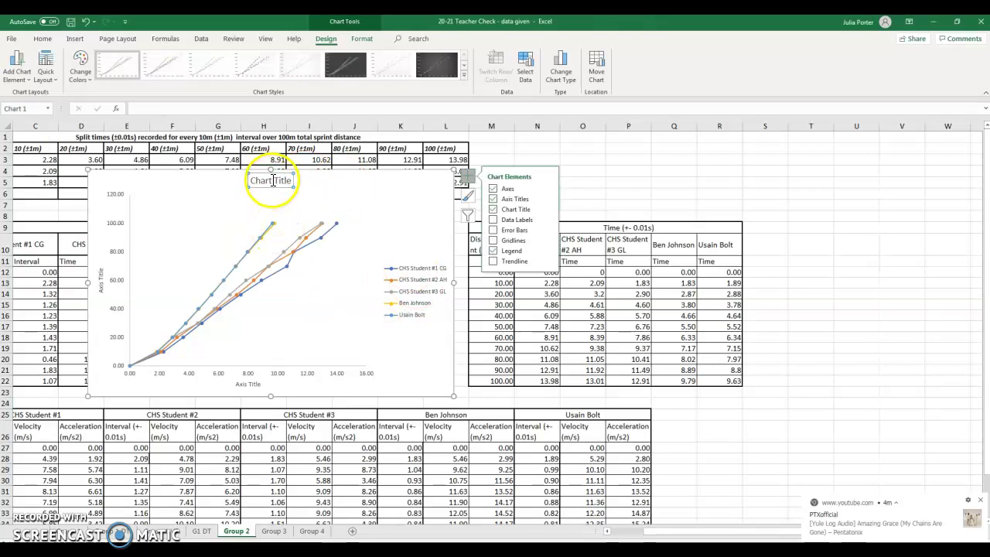
click(277, 181)
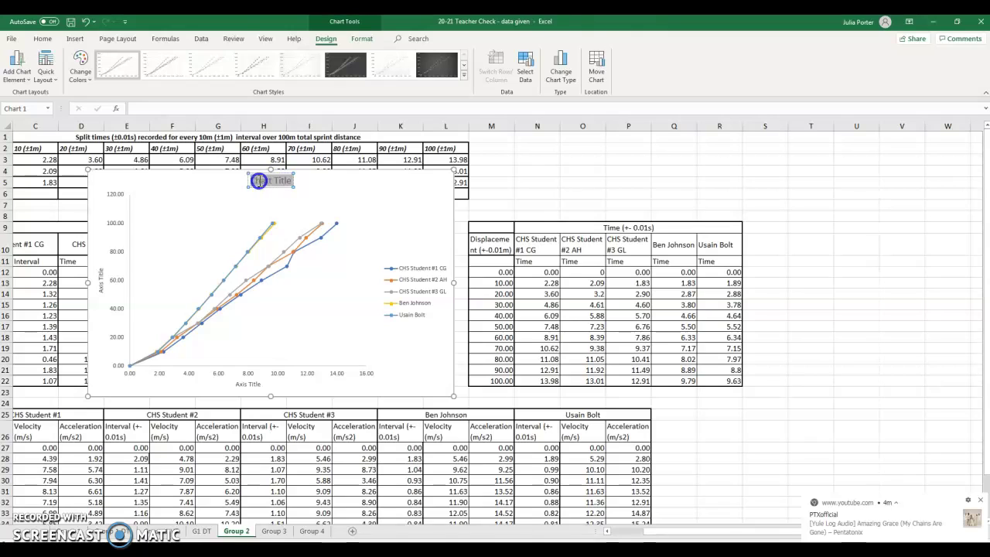
drag(259, 180, 247, 180)
text(Disp)
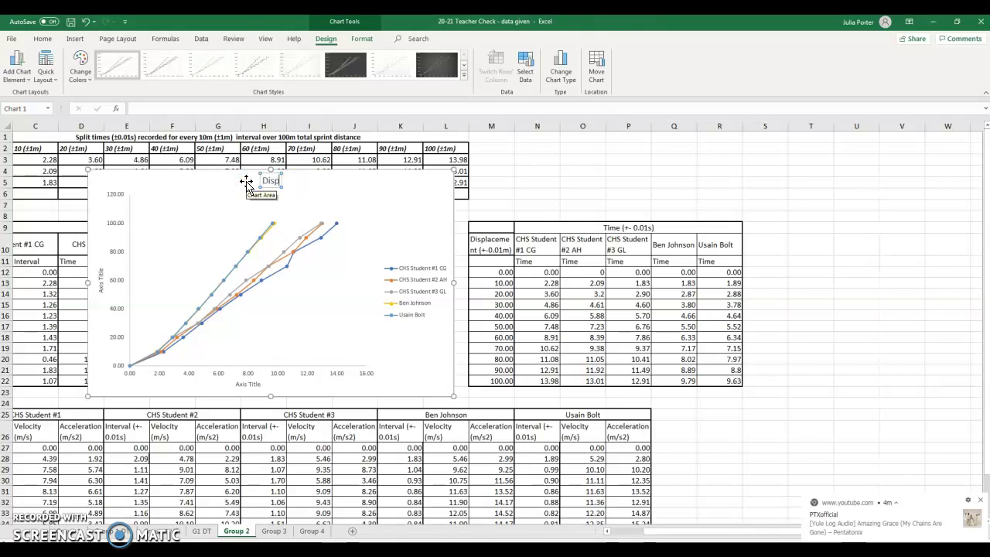
text(lacement - Ti)
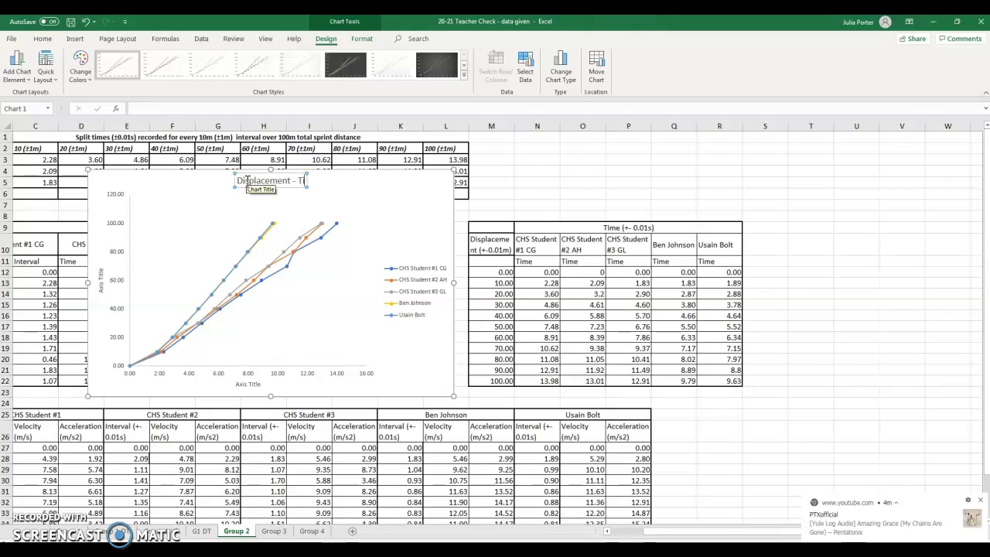
text(me Graph)
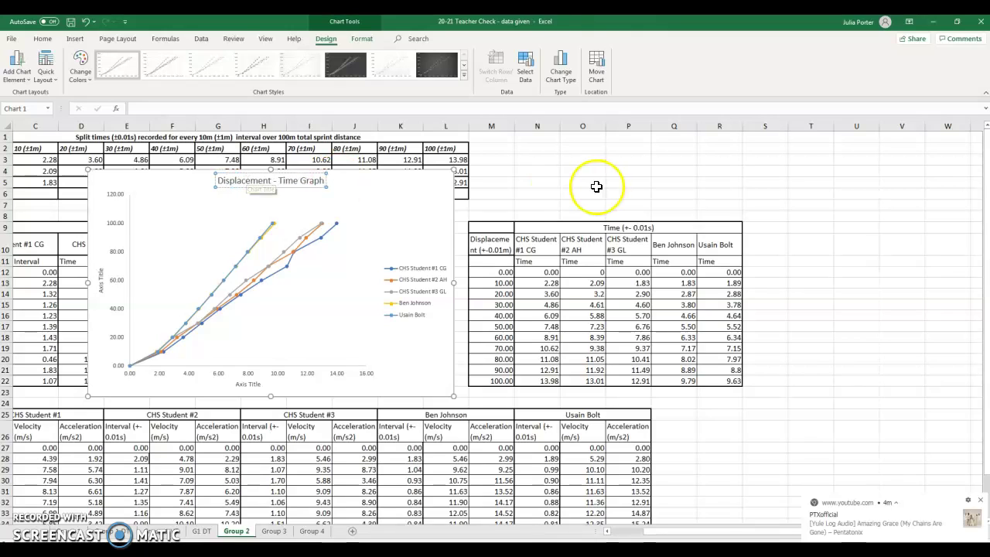
Label the horizontal axis 'Time to run 100m (+-0.01sec'.
click(248, 384)
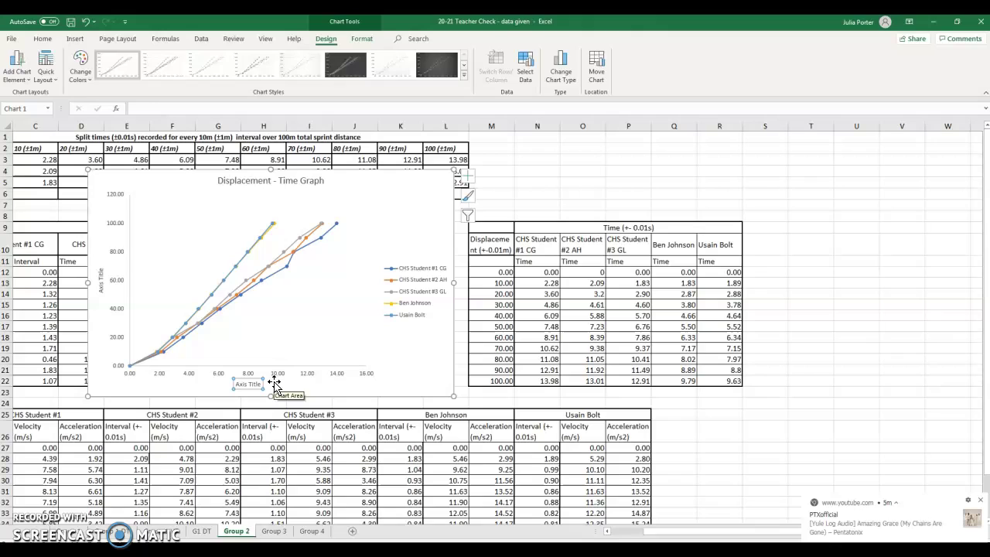
text(Time to run 100m (+-0.01sec)
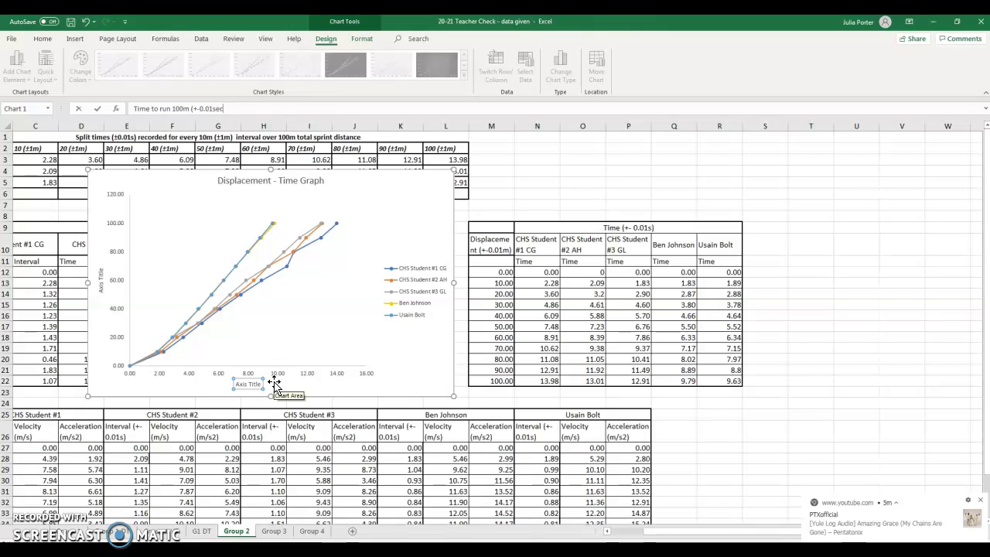
key(Return)
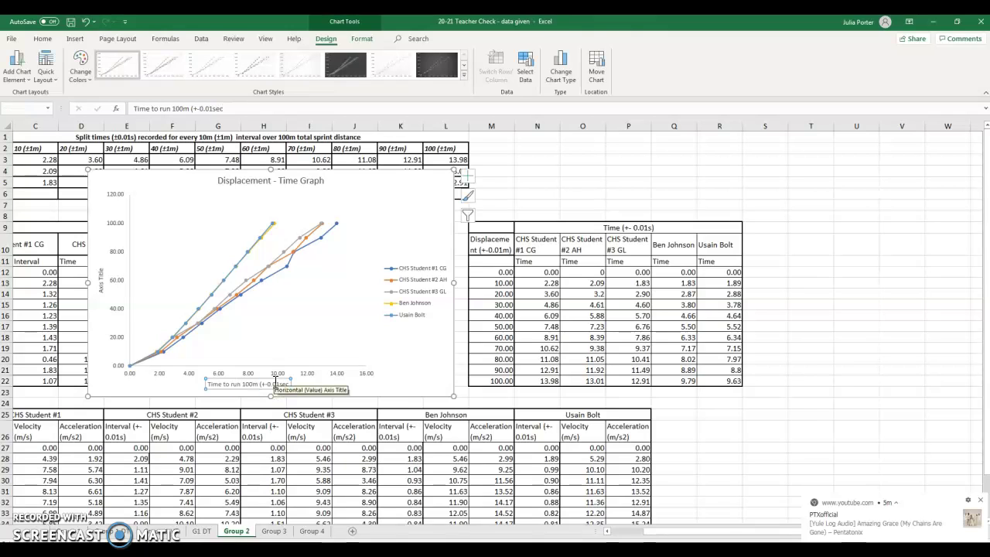
Finish the horizontal axis title and title the vertical axis 'Displacement (meters)'.
click(238, 107)
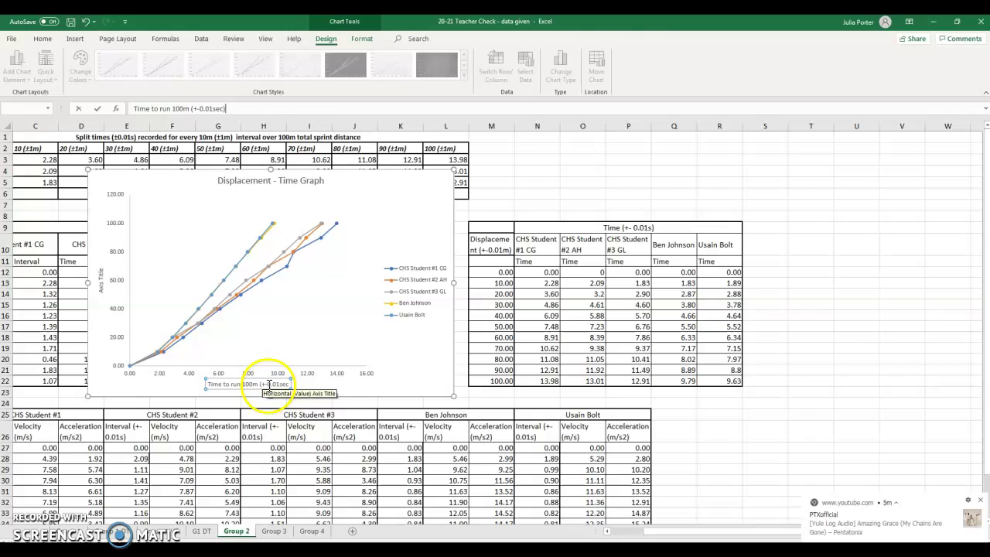
click(100, 275)
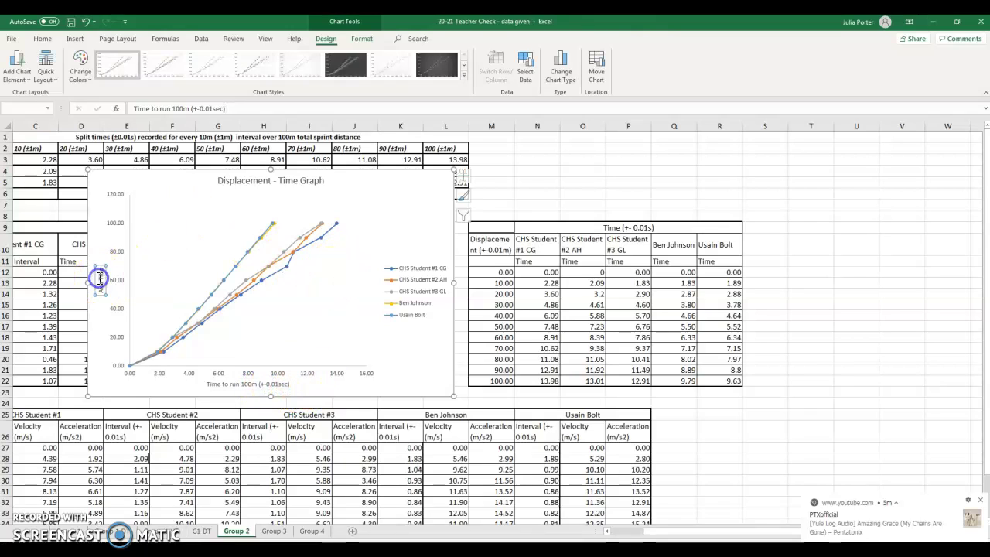
click(143, 108)
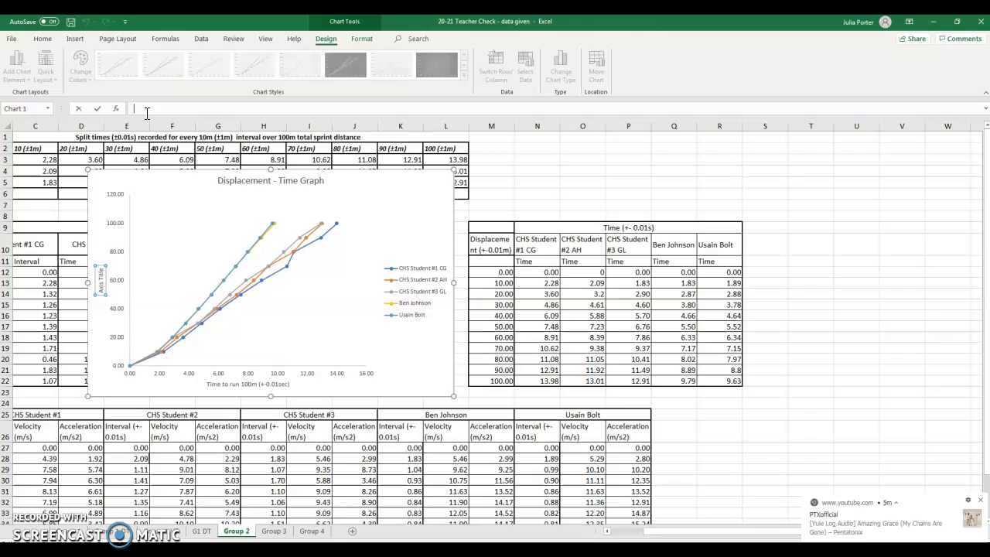
text(Displacemn)
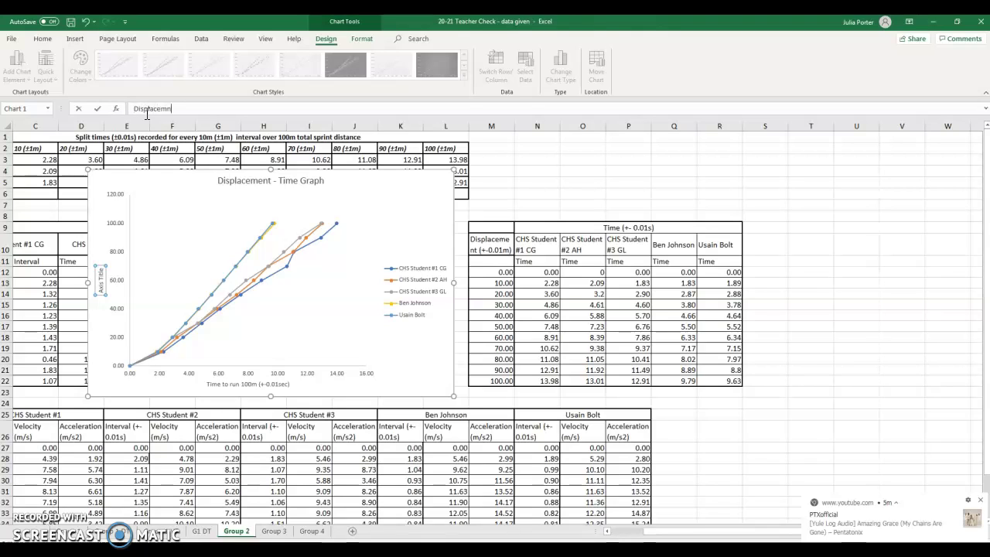
key(BackSpace)
key(BackSpace)
text(ement ()
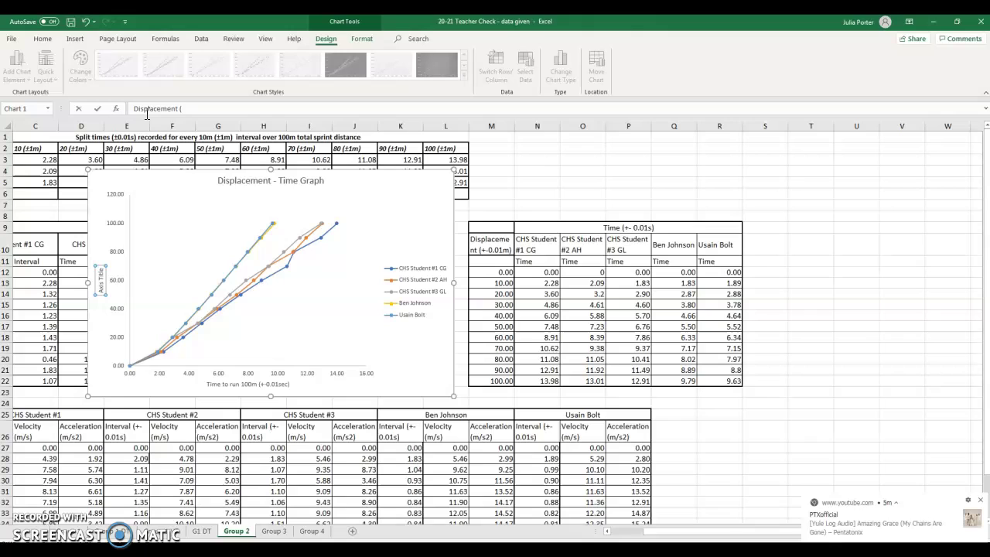
text(meters)
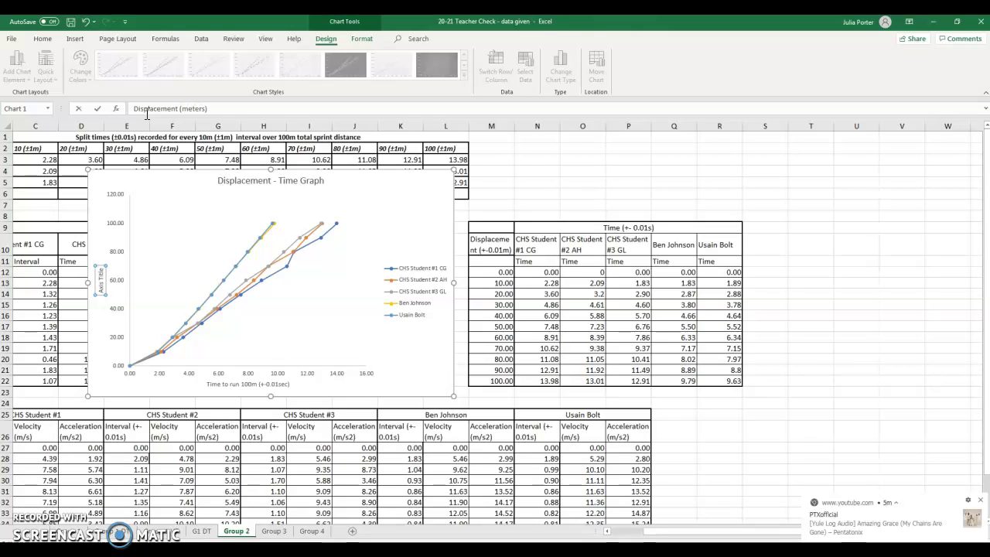
click(96, 385)
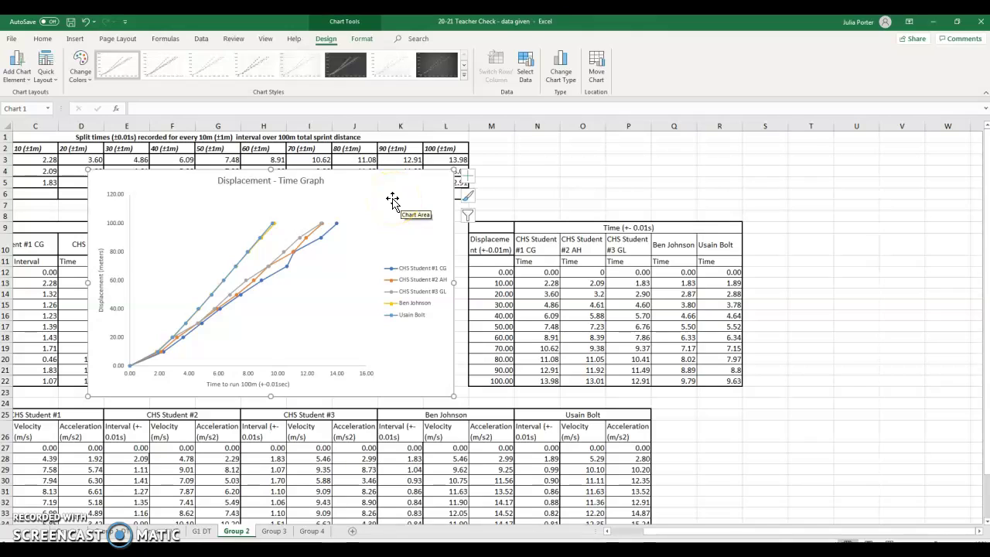
Set Move Chart to place the chart on a new sheet named 'Group 2 DT'.
click(597, 74)
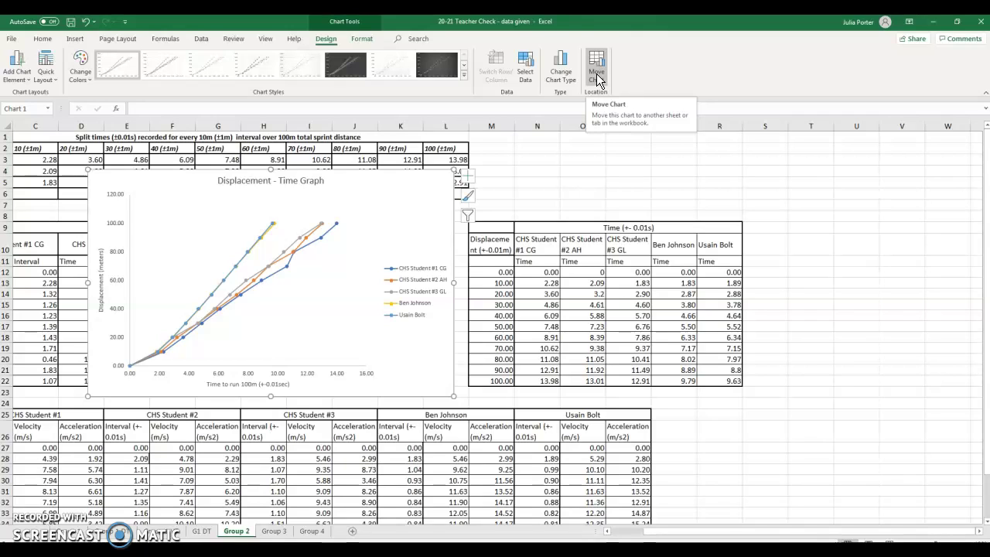
click(597, 74)
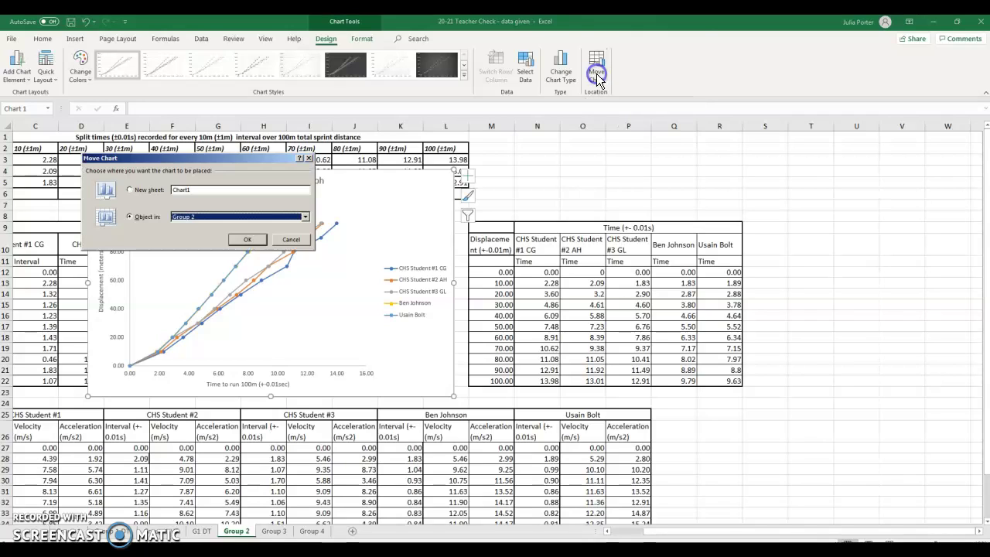
click(129, 190)
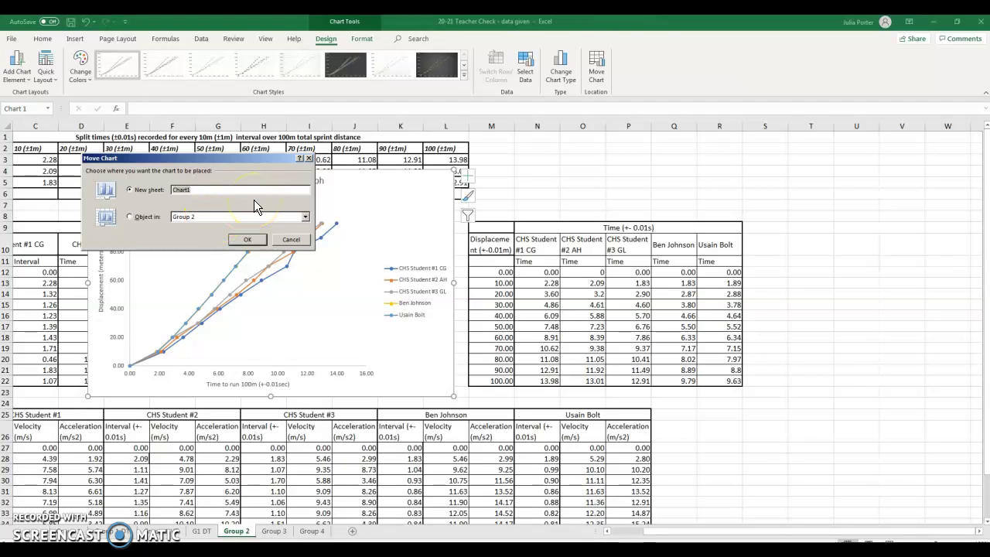
text(Group)
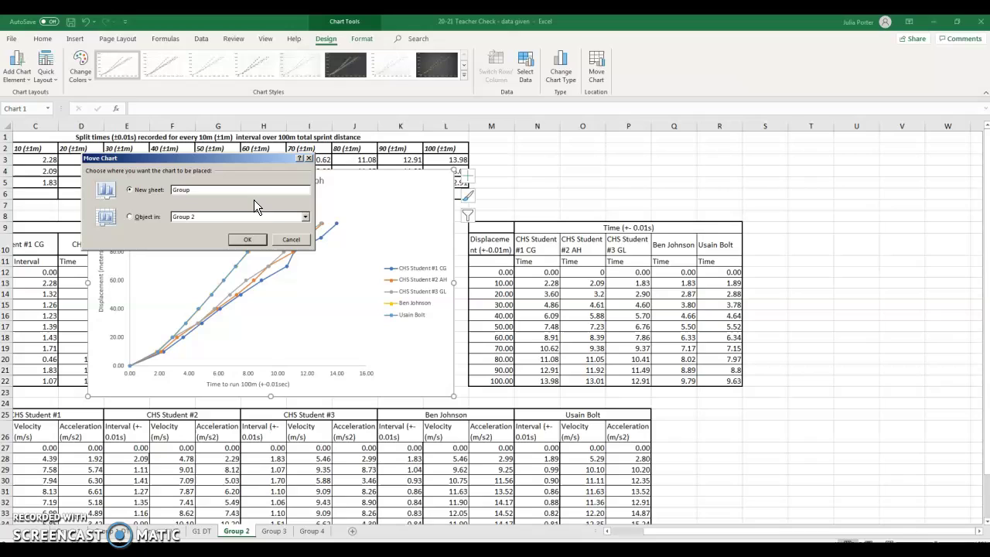
text( 2 DT)
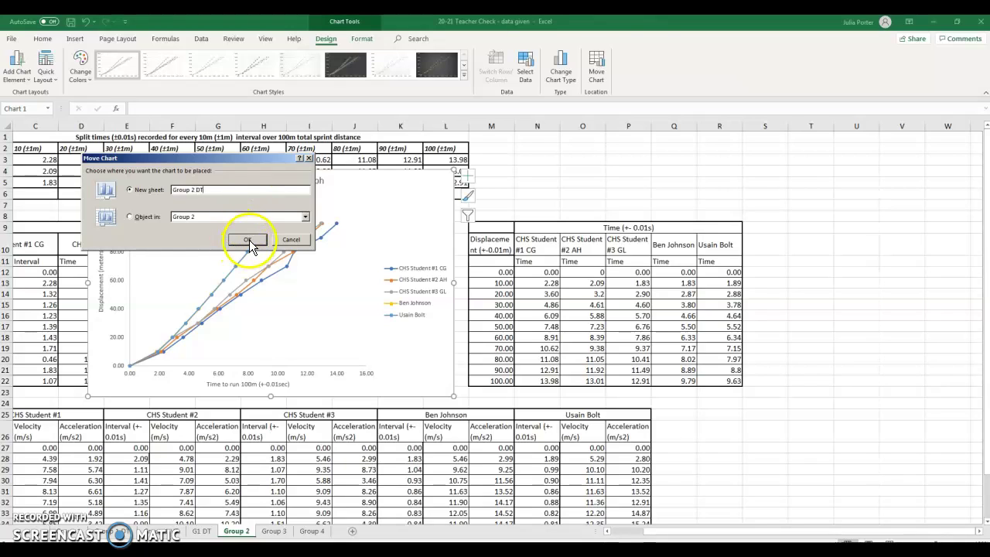
Confirm the move to sheet 'Group 2 DT' and position its tab right after Group 2.
click(247, 240)
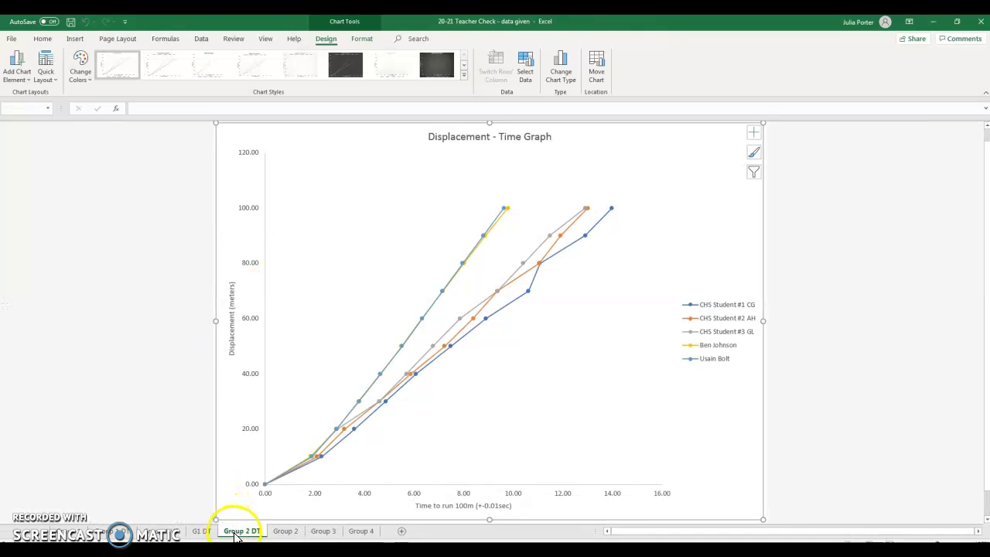
drag(236, 536, 306, 534)
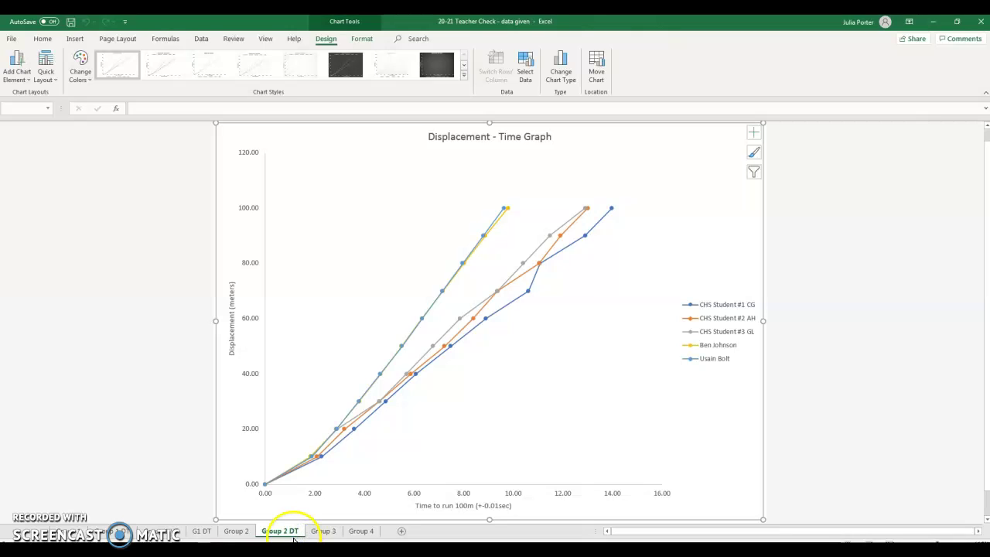